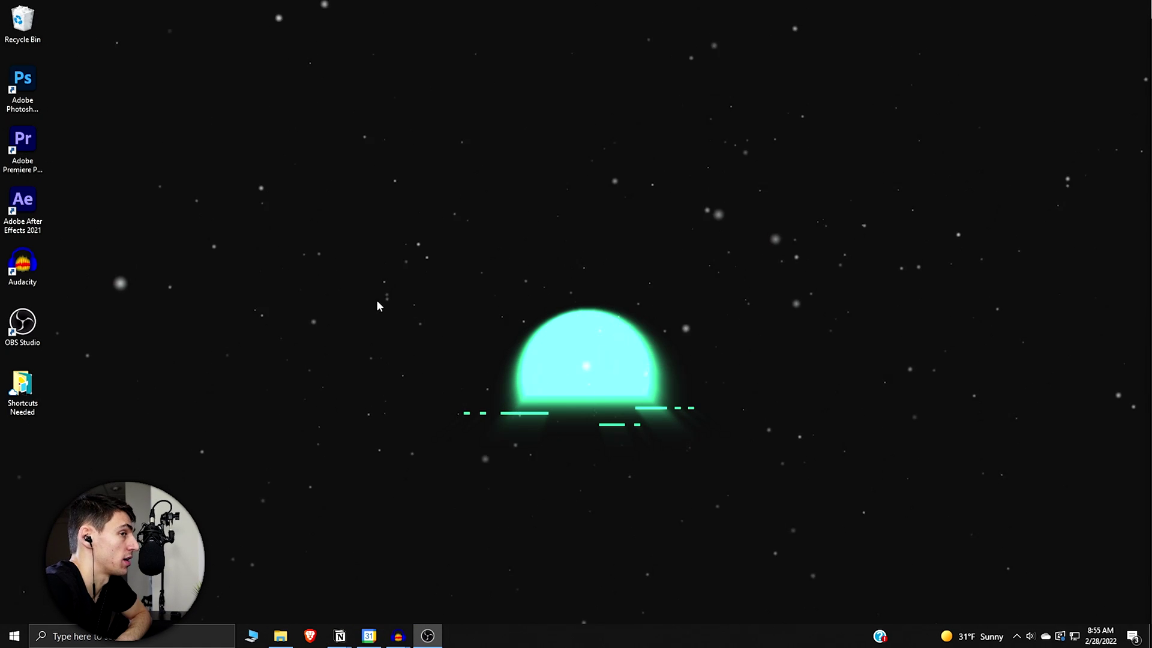
- Select and then deselect the desktop shortcut column and the Audacity shortcut
drag(74, 2, 2, 502)
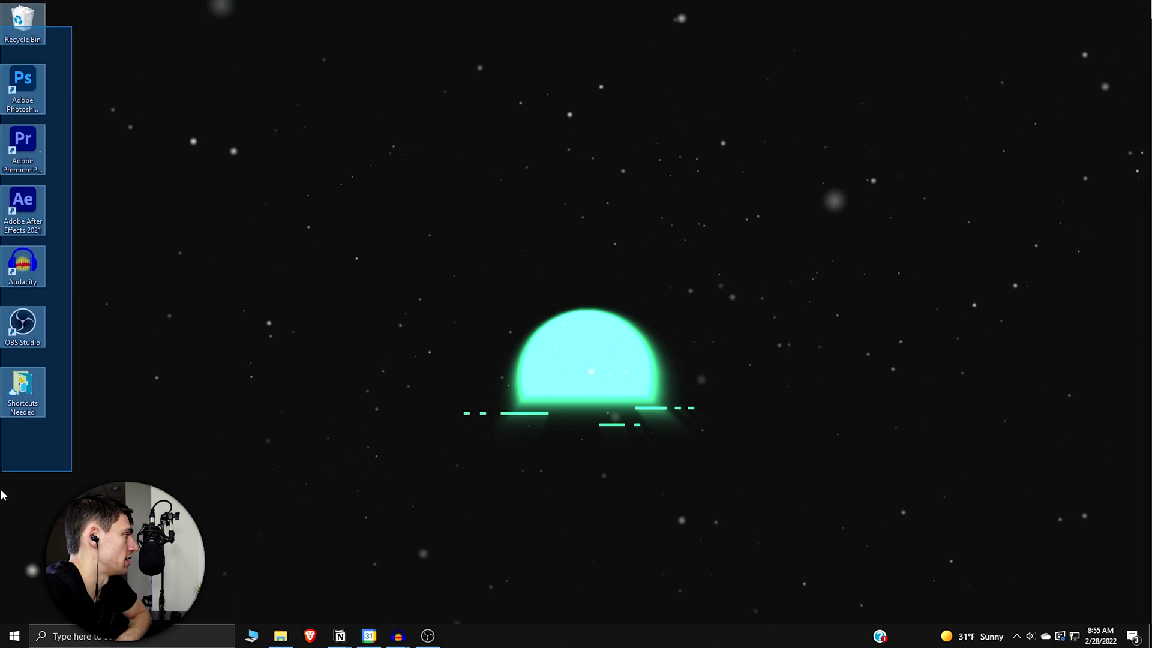
click(78, 268)
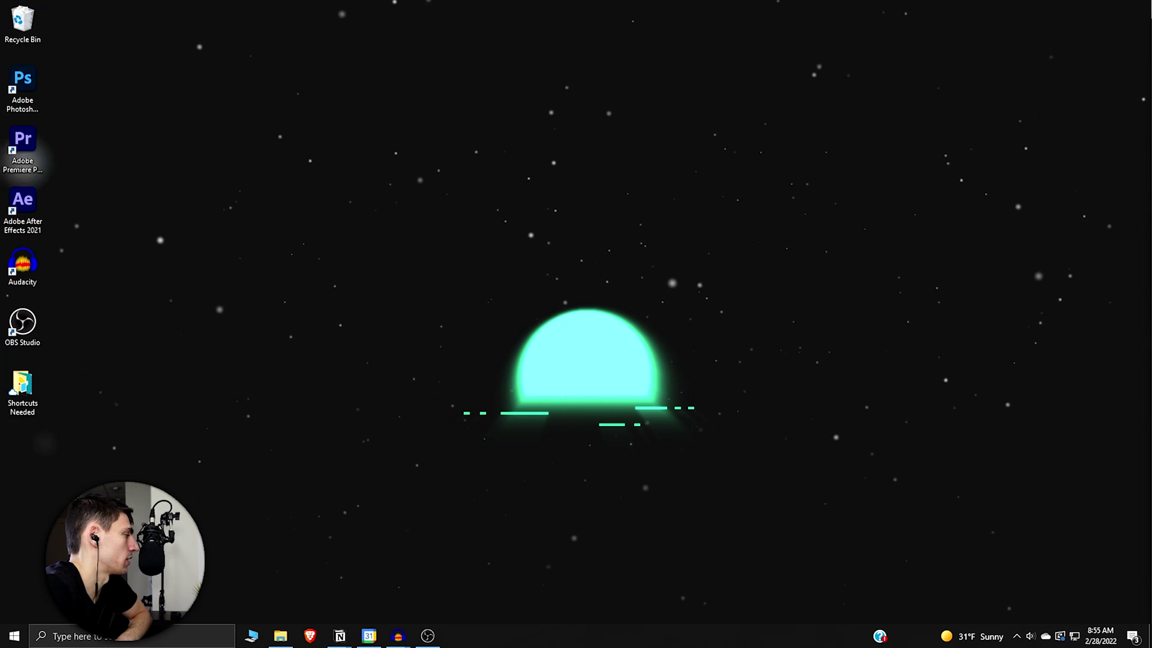
click(30, 276)
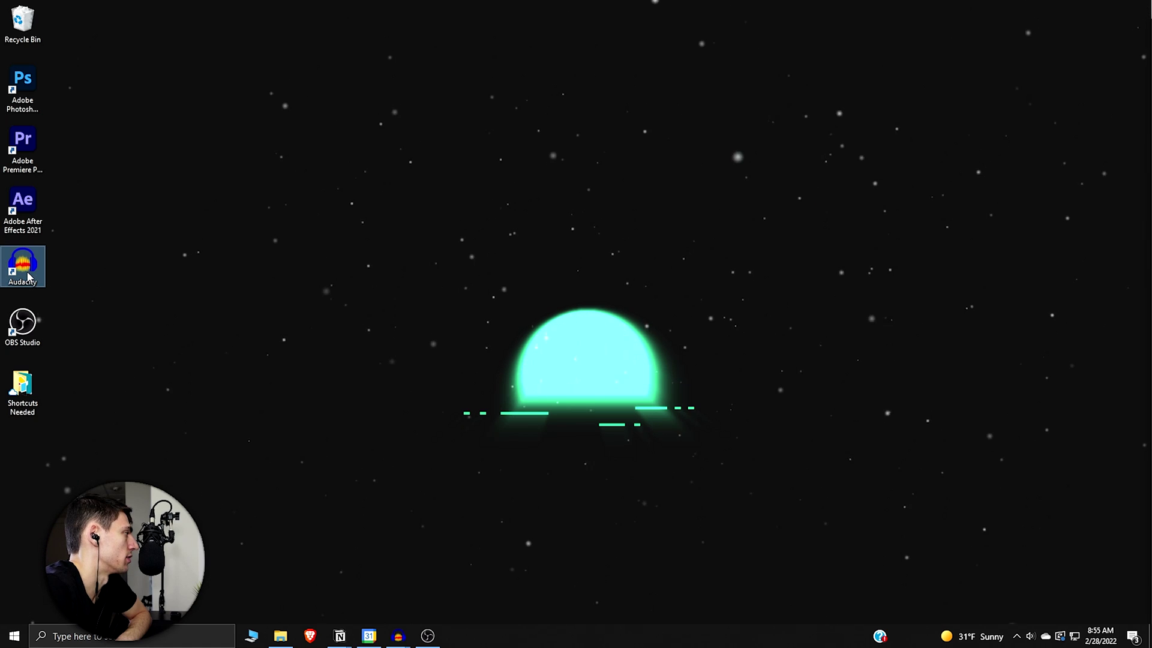
click(105, 305)
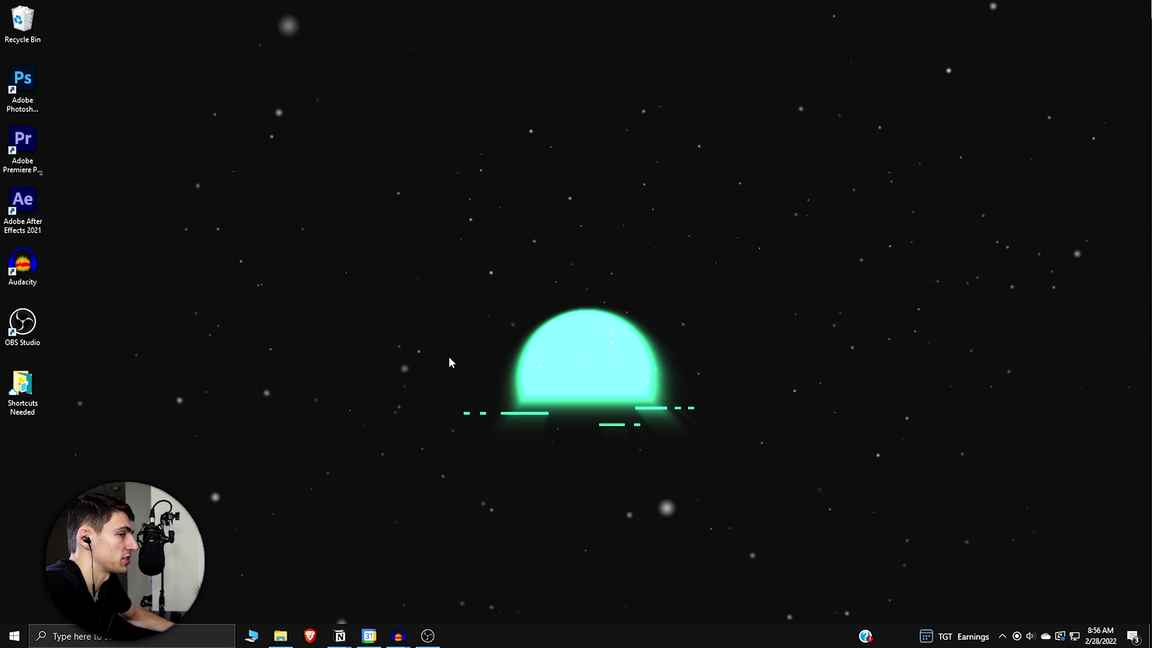
- Bring up Brave, highlight the trackers-blocked count, and browse the installed extensions list
click(309, 635)
drag(45, 101, 123, 100)
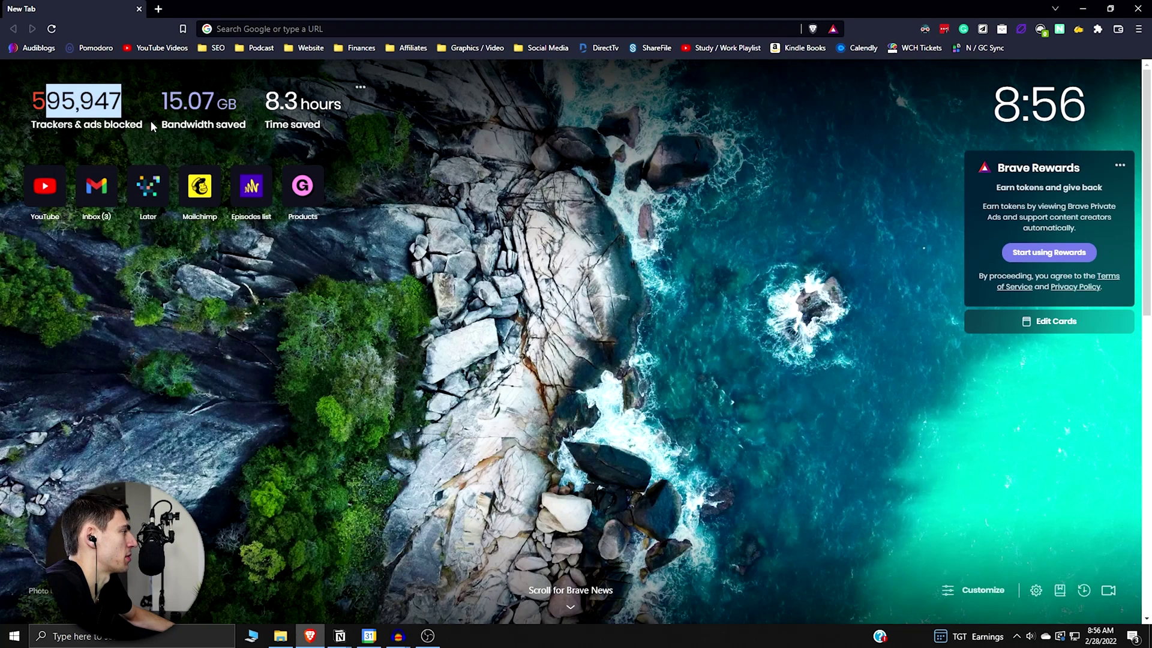
click(602, 303)
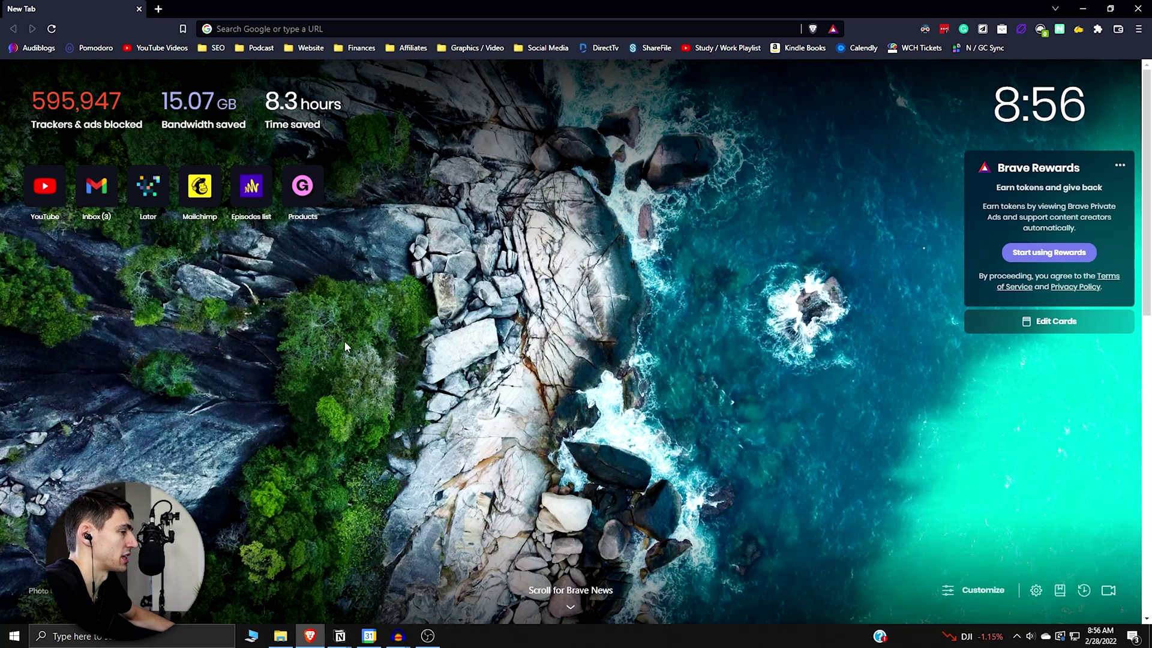
click(1097, 30)
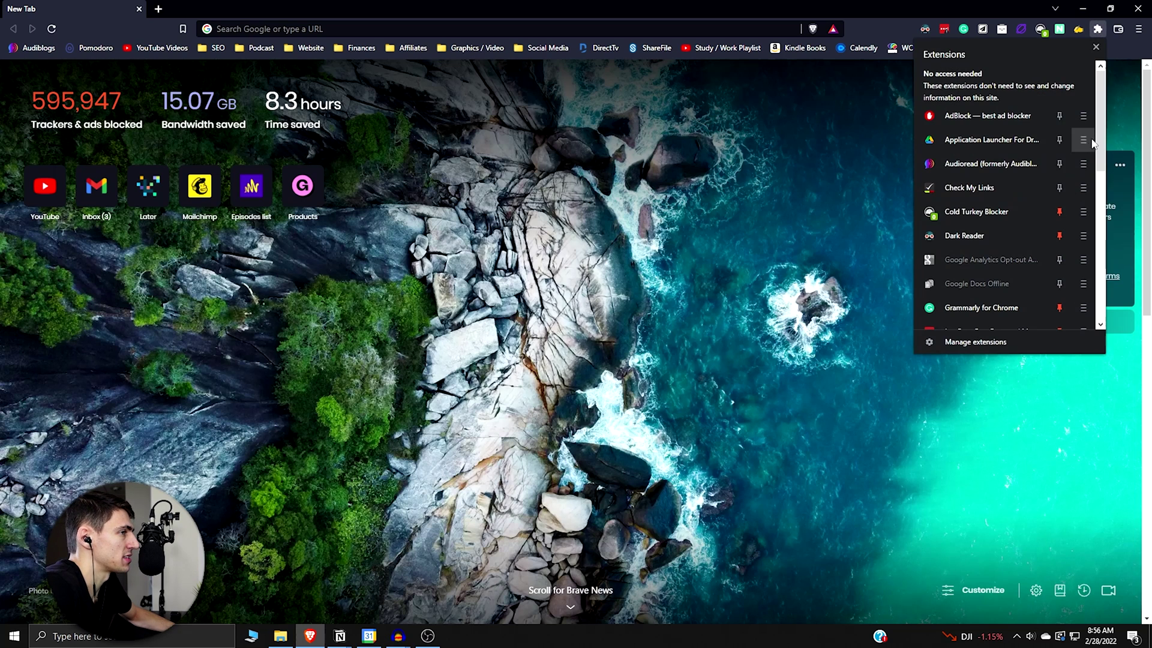
scroll(1006, 317, down, 1)
scroll(996, 276, down, 2)
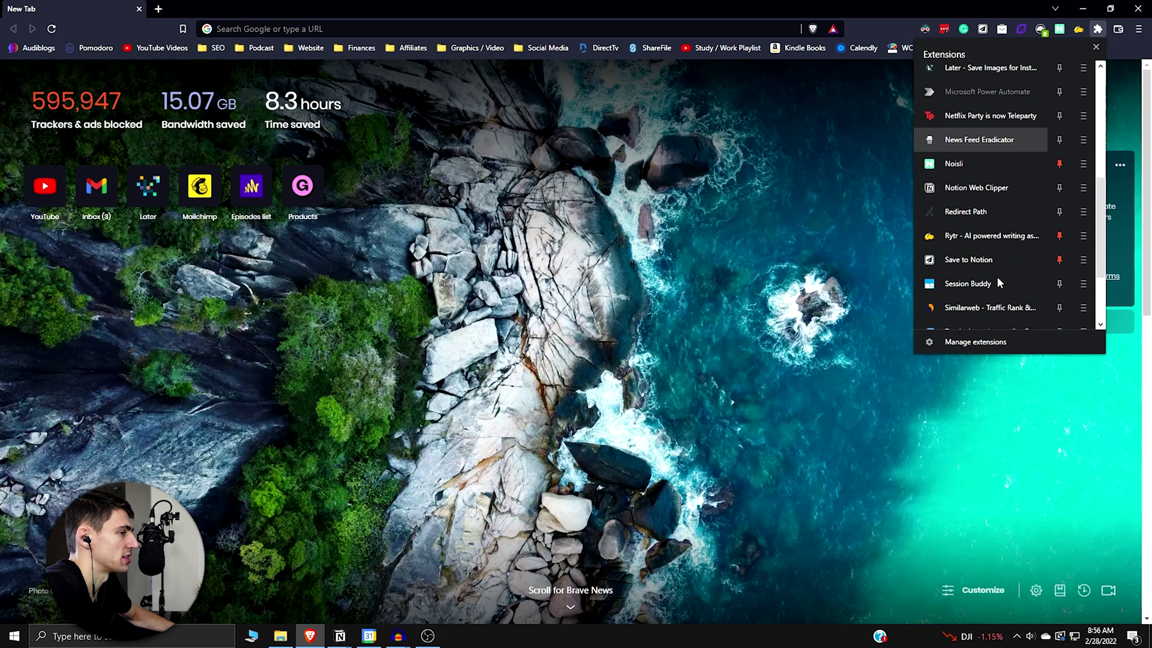
scroll(996, 276, up, 1)
scroll(997, 277, up, 1)
scroll(980, 180, up, 2)
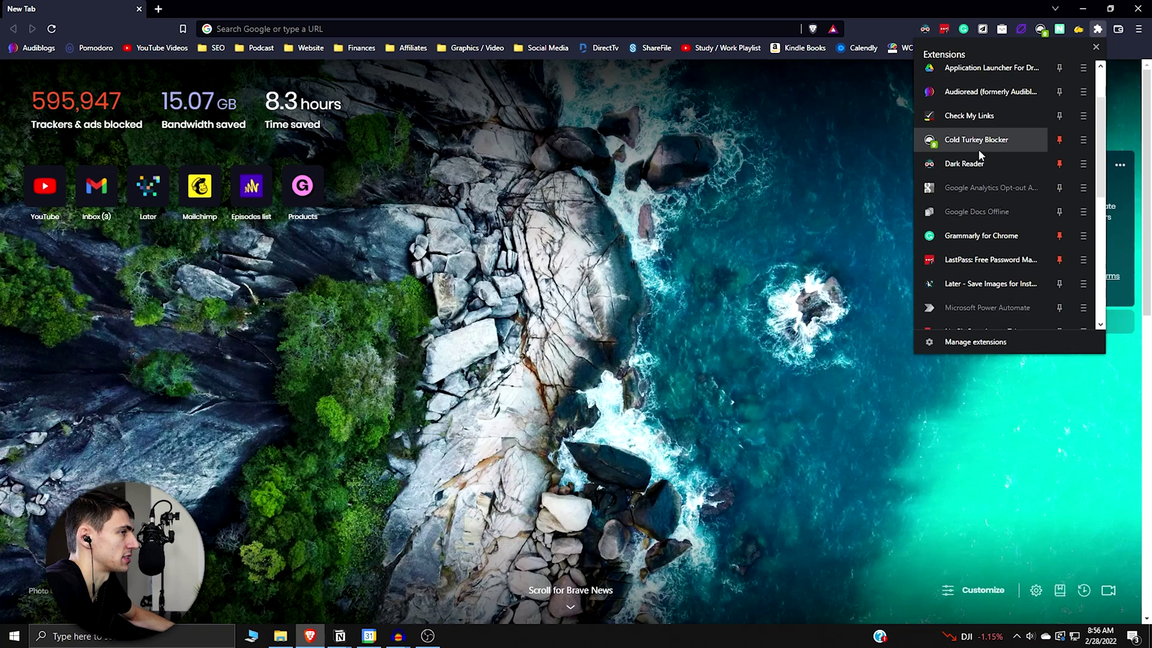
click(580, 29)
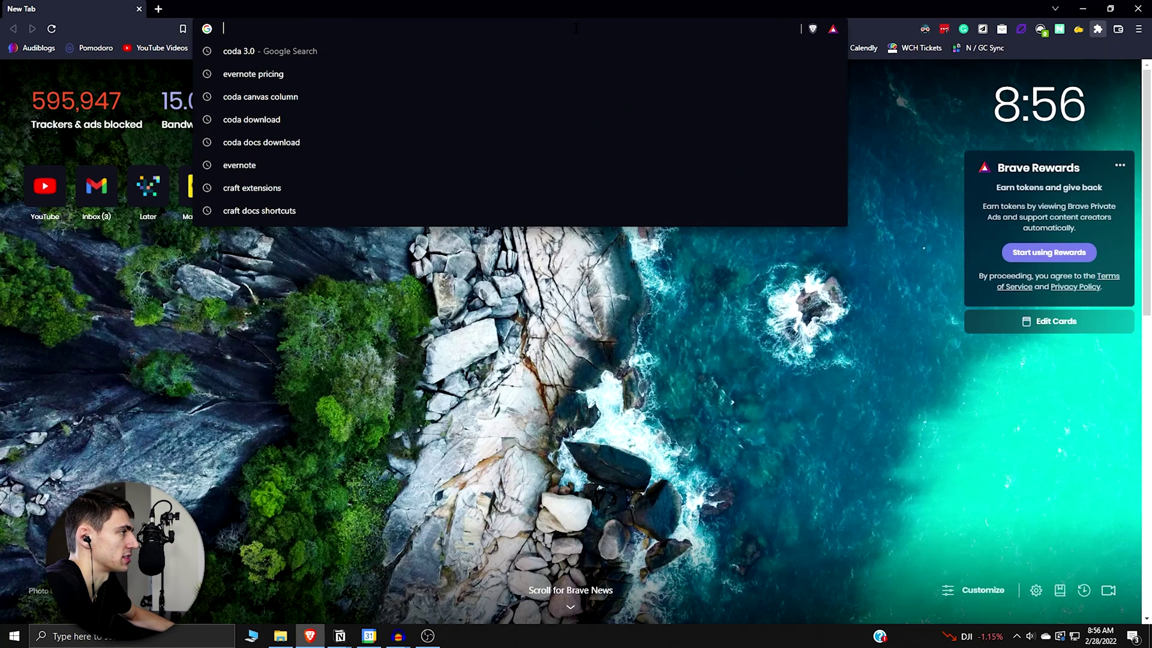
- Suspend The Great Suspender's store page tab via the extension menu, then reach its settings
click(296, 167)
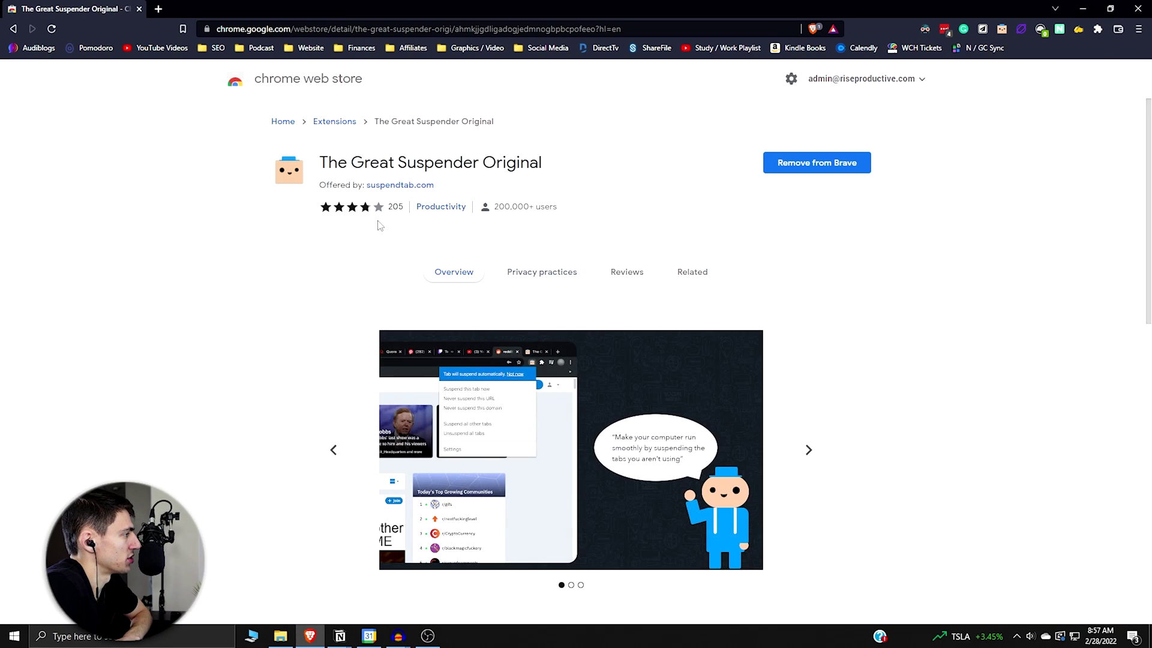
scroll(506, 358, down, 1)
scroll(1053, 522, up, 1)
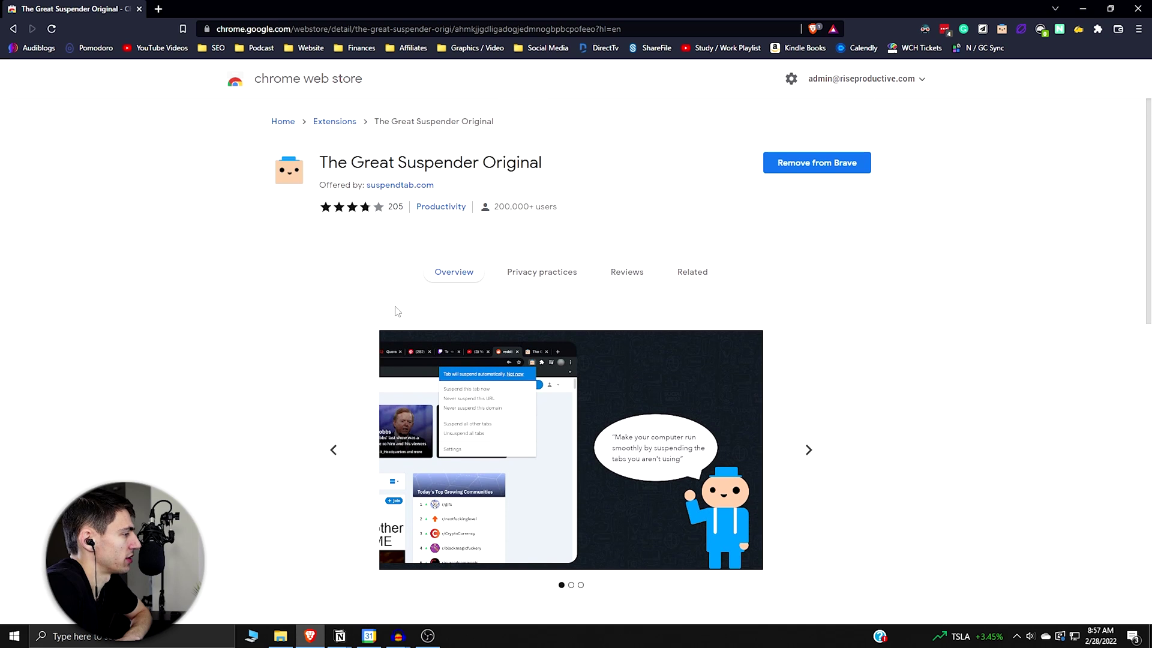
scroll(729, 441, down, 1)
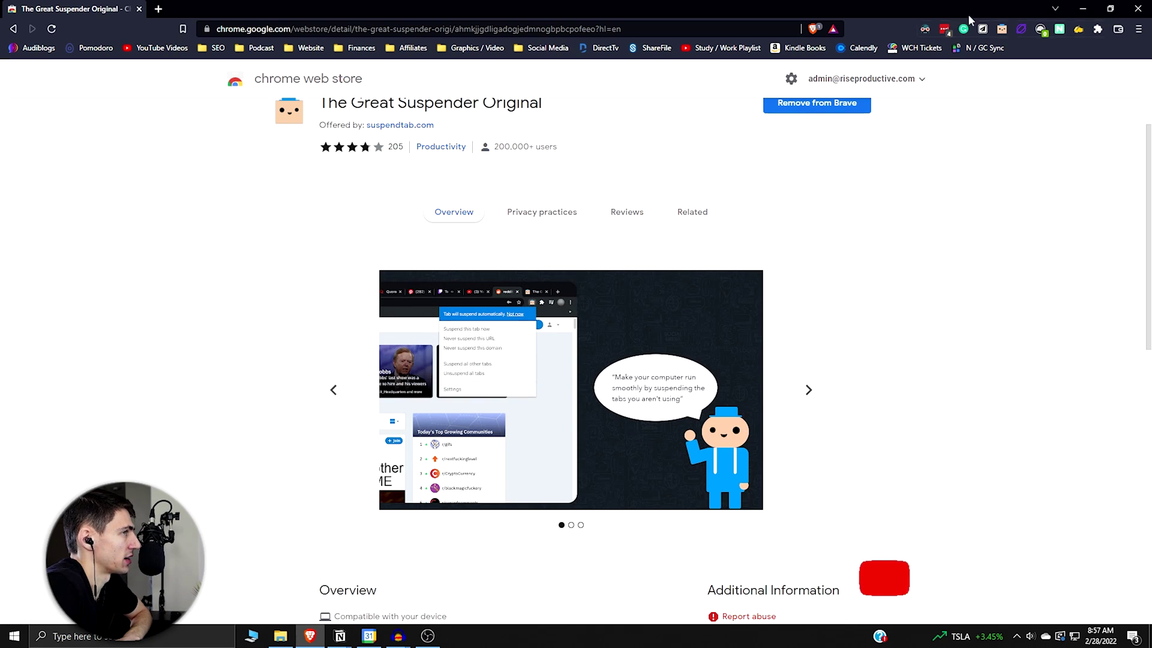
click(1000, 30)
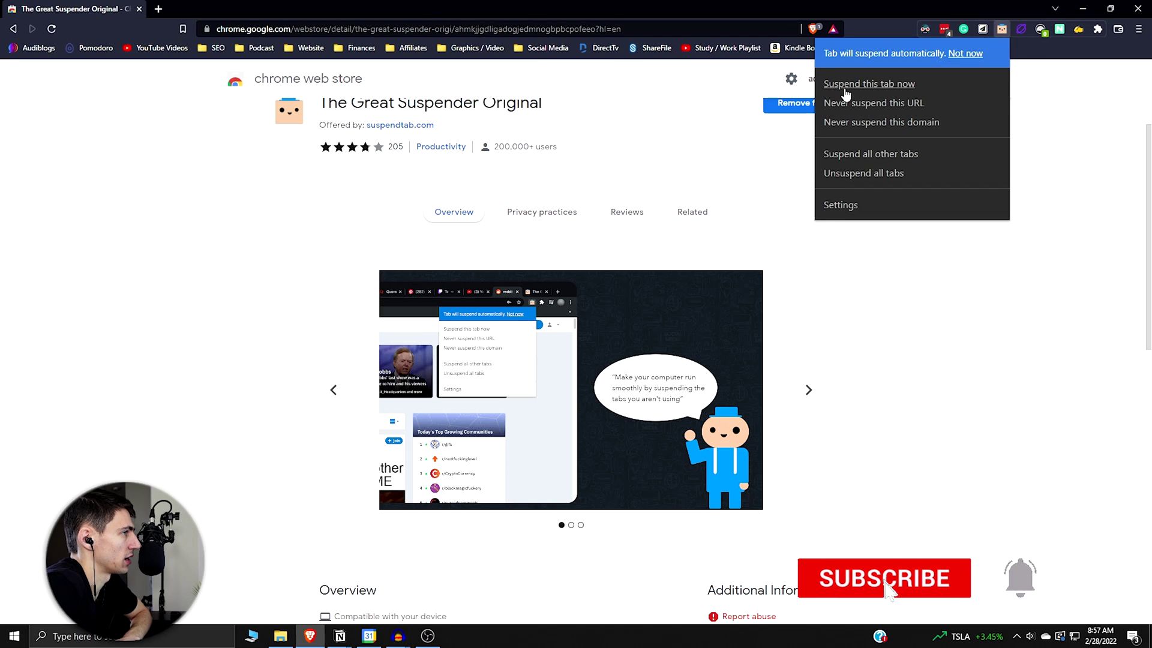
click(900, 85)
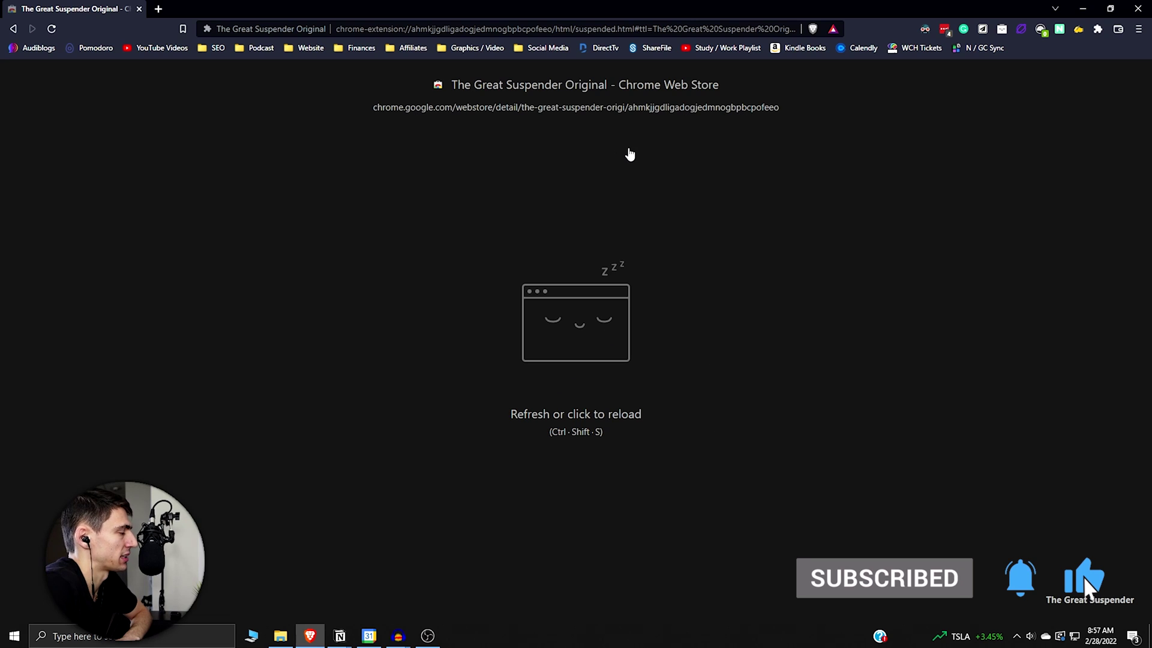
click(999, 29)
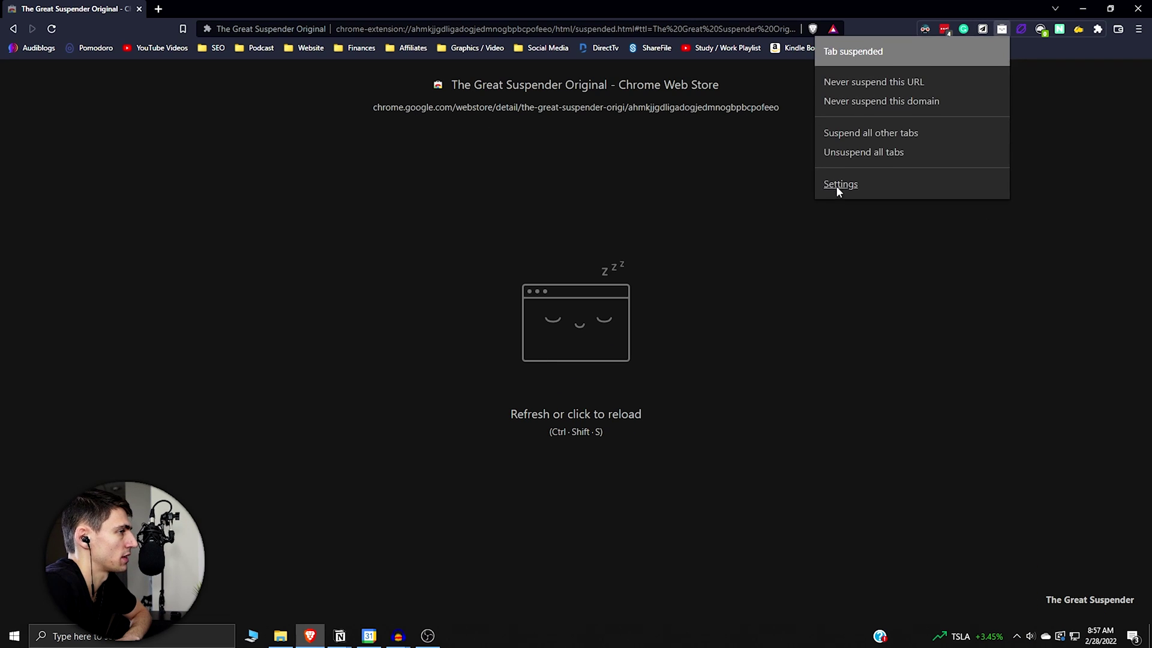
click(833, 186)
- Keep the automatic suspension delay at 10 mins and switch the suspended-page theme to Light
click(552, 214)
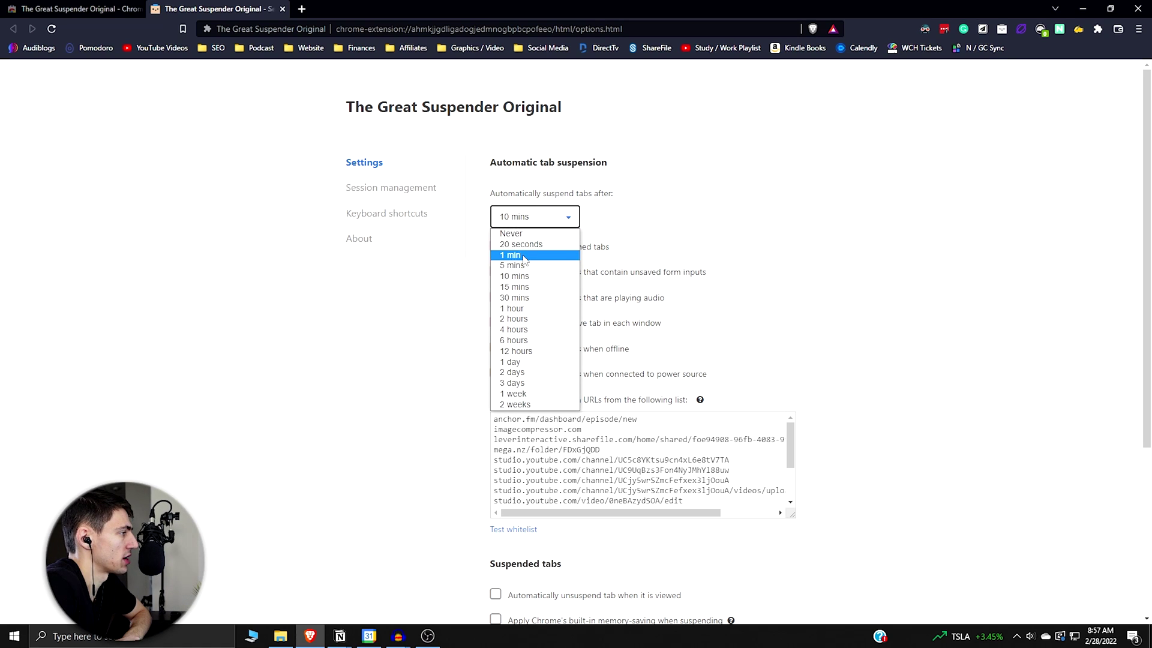
click(669, 198)
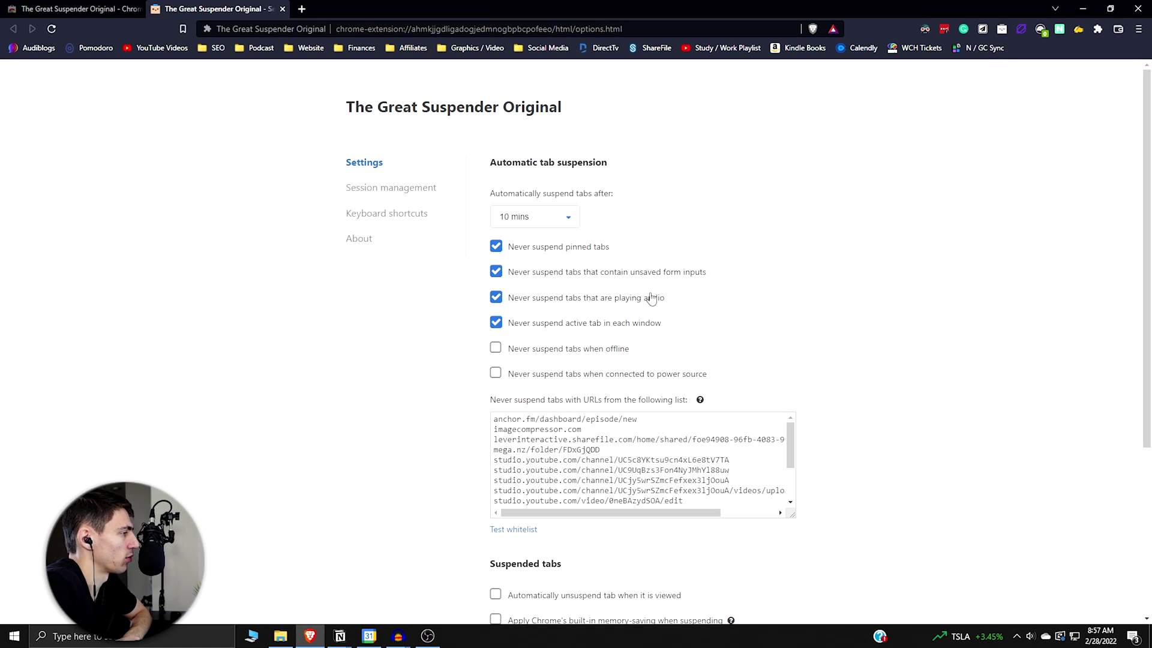
scroll(653, 308, down, 1)
scroll(904, 439, down, 2)
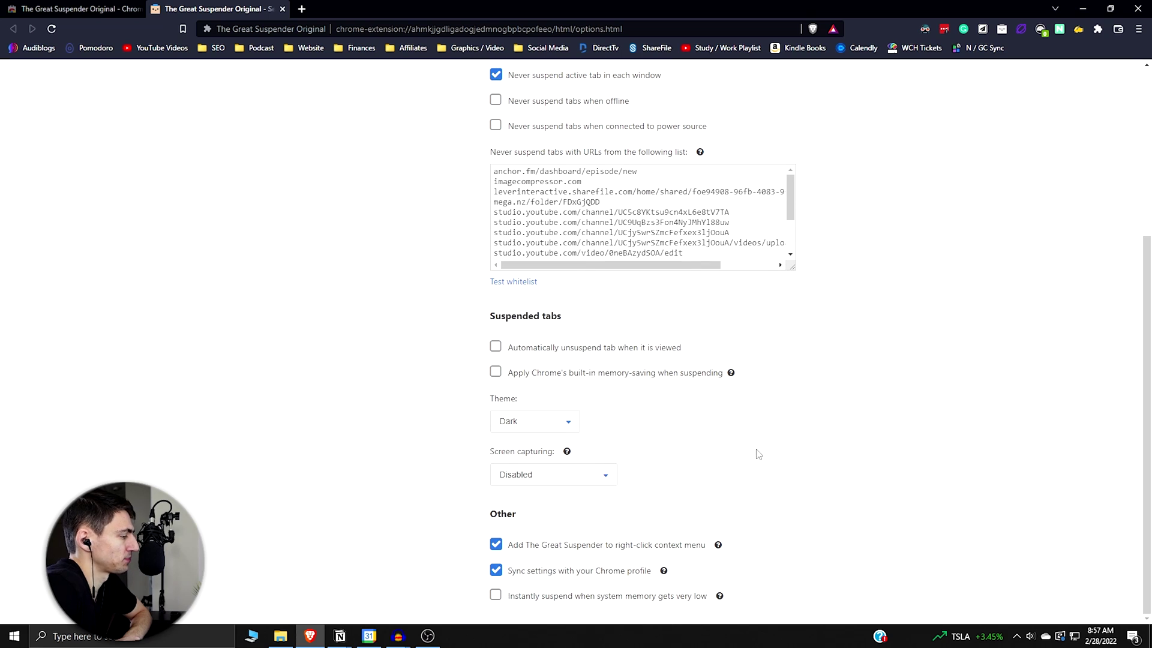
click(560, 423)
click(522, 440)
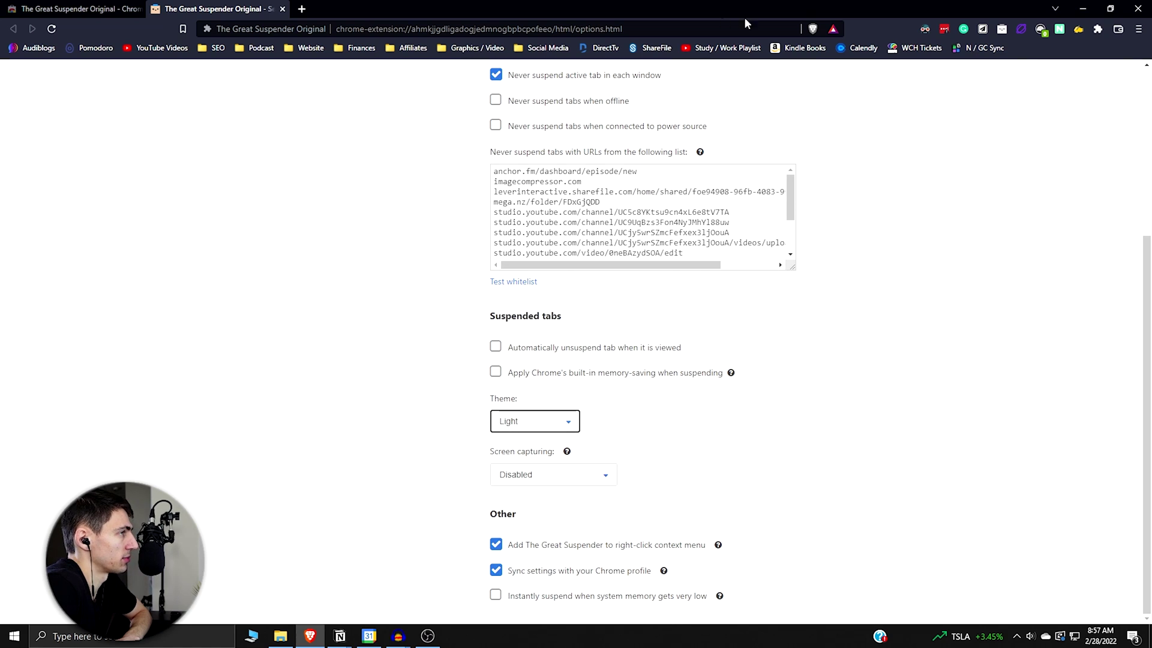
- Search Google for 'ttest' in a new tab and suspend that tab
key(ctrl+t)
text(ttest)
key(Return)
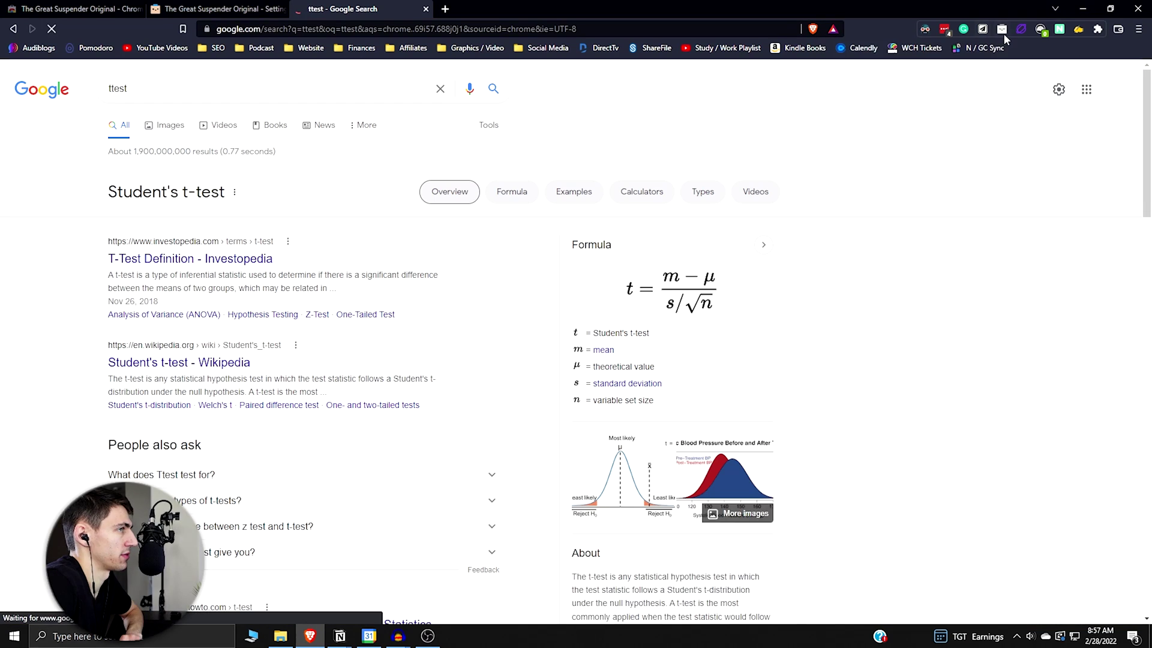
click(1001, 28)
click(900, 87)
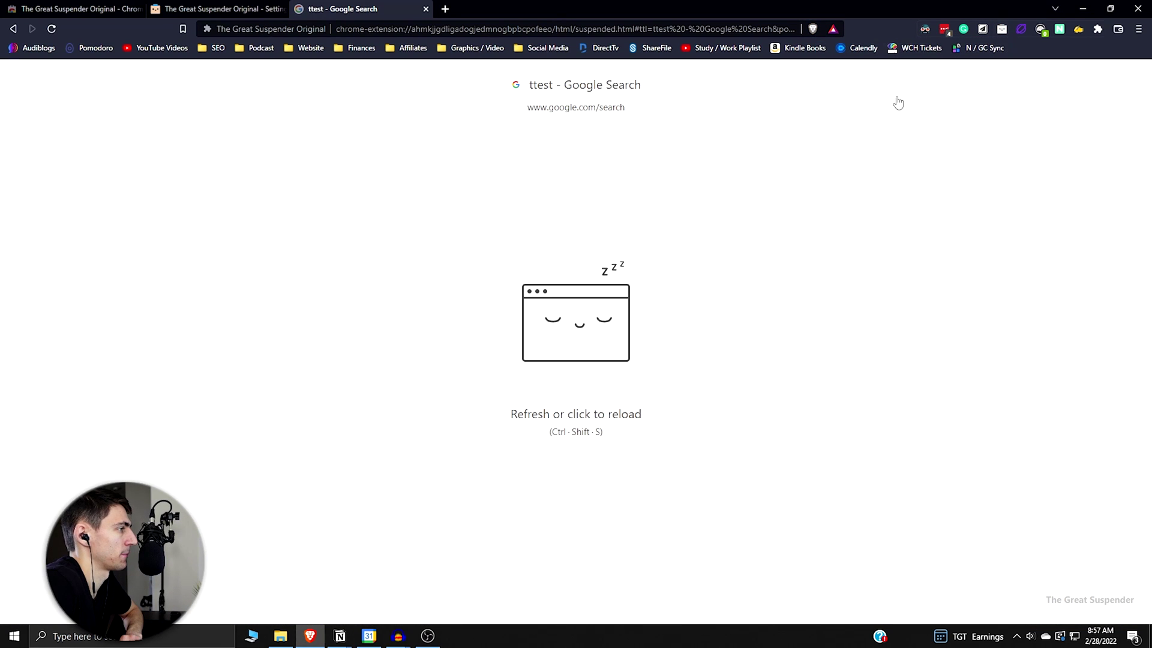
- Set The Great Suspender's suspended-page theme back to Dark
click(225, 9)
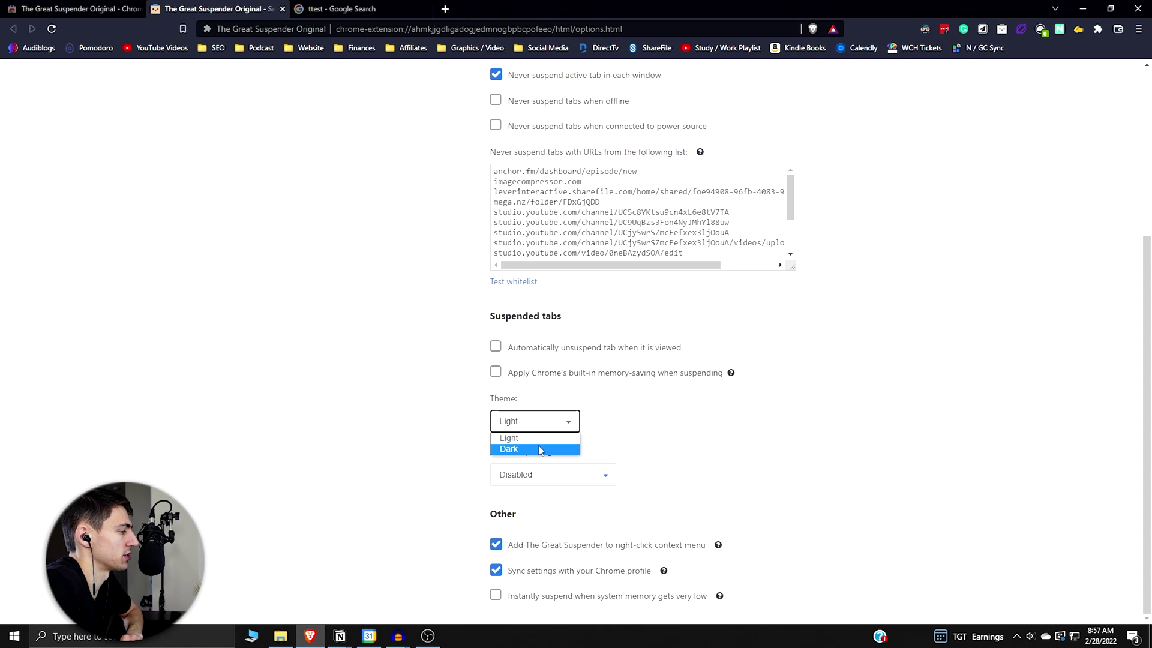
click(526, 447)
click(359, 9)
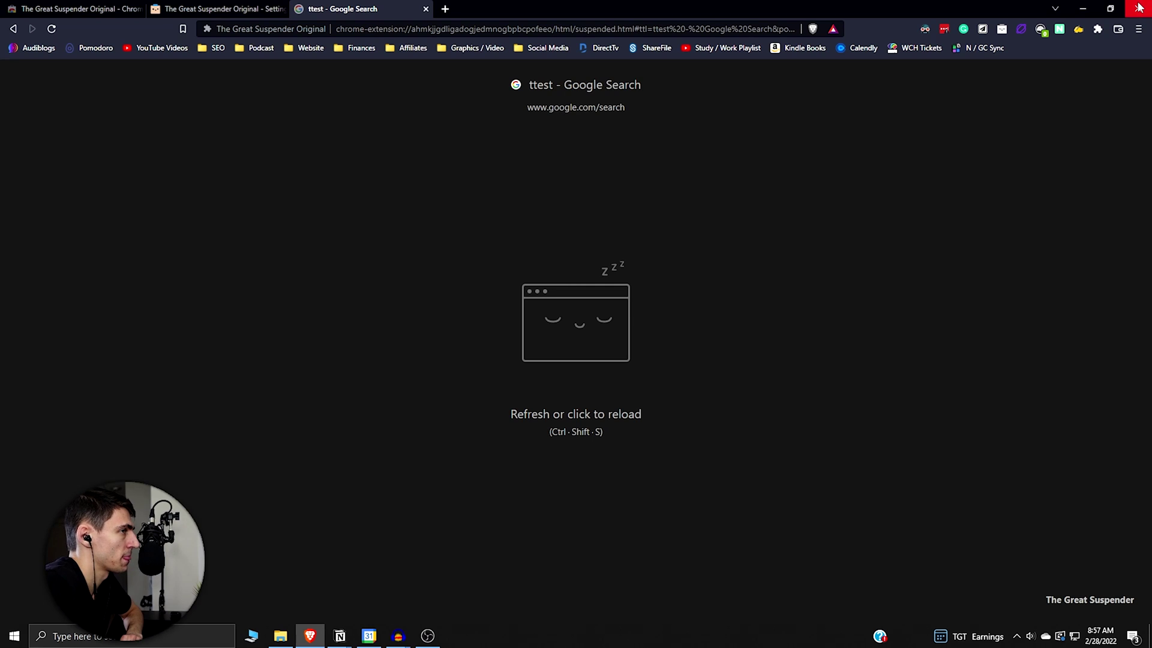
click(924, 29)
- Load the fast.com speed test in a new tab
click(216, 8)
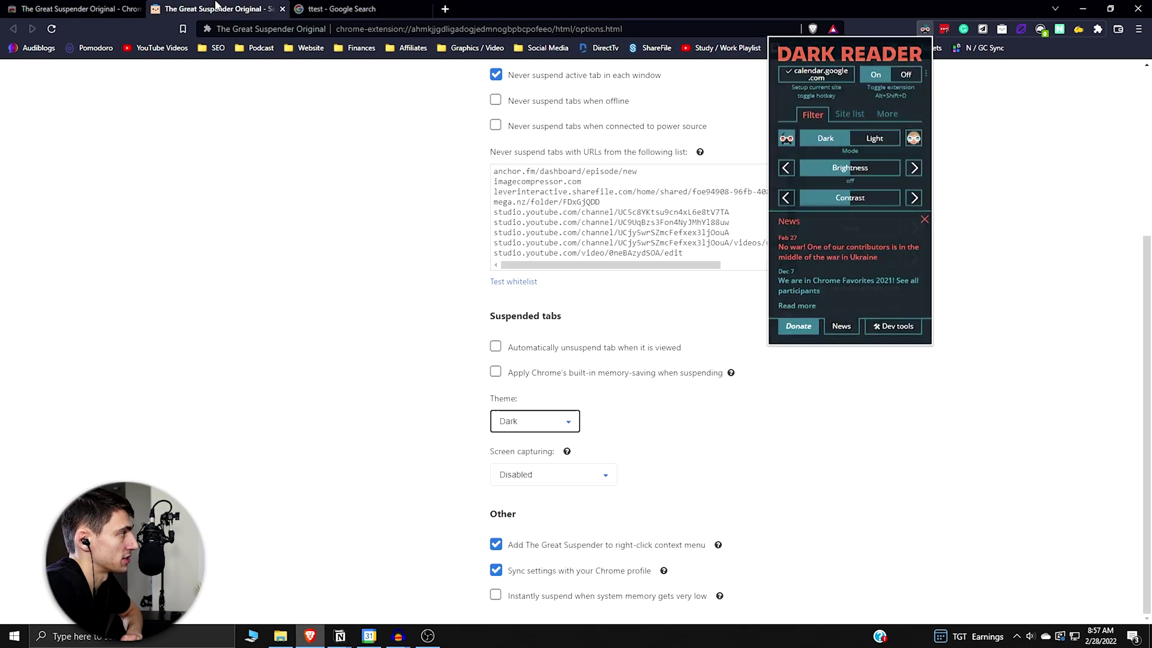
click(131, 7)
click(445, 9)
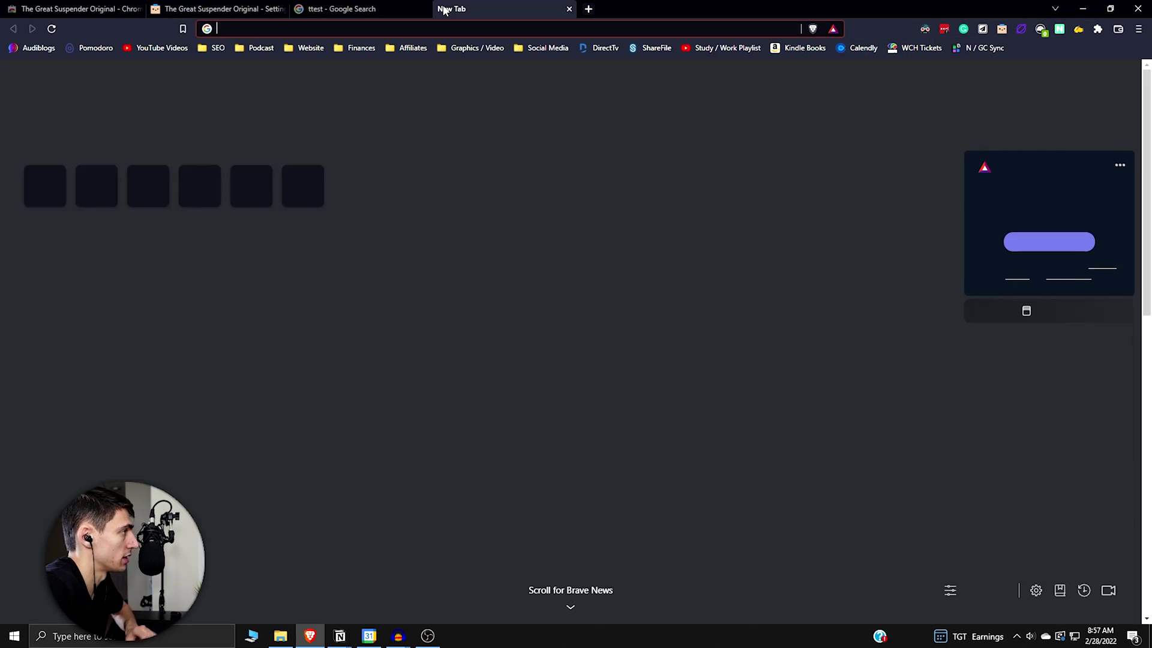
text(fast.com)
key(Return)
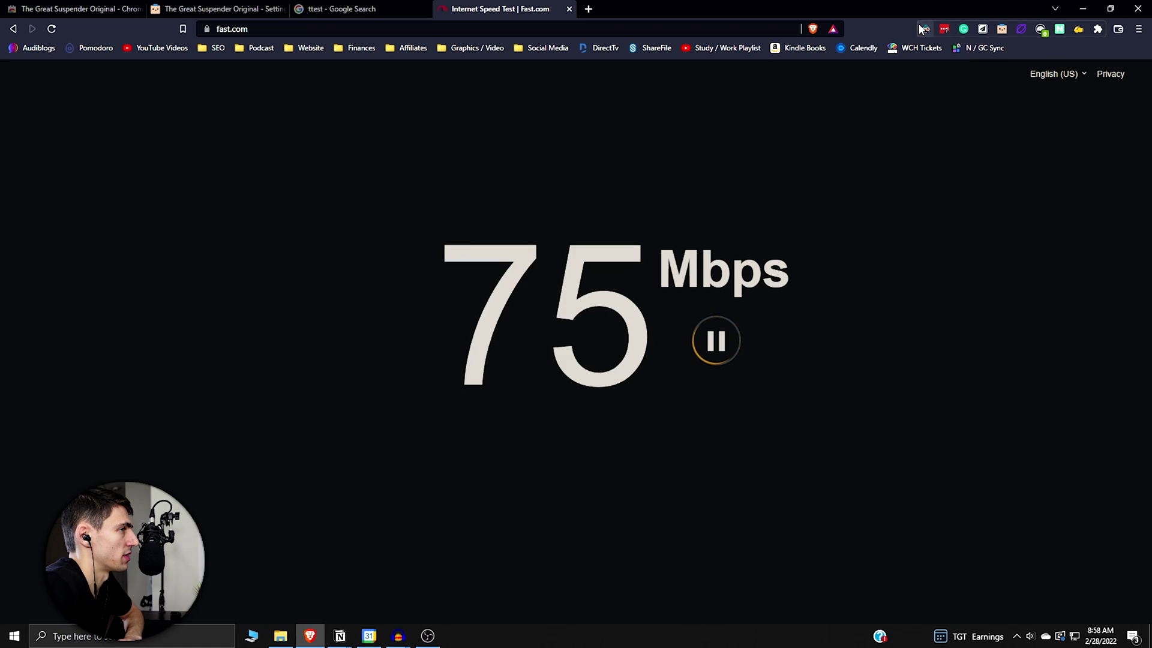
- Toggle Dark Reader off and back on for fast.com, then switch to Notion
click(924, 30)
click(832, 78)
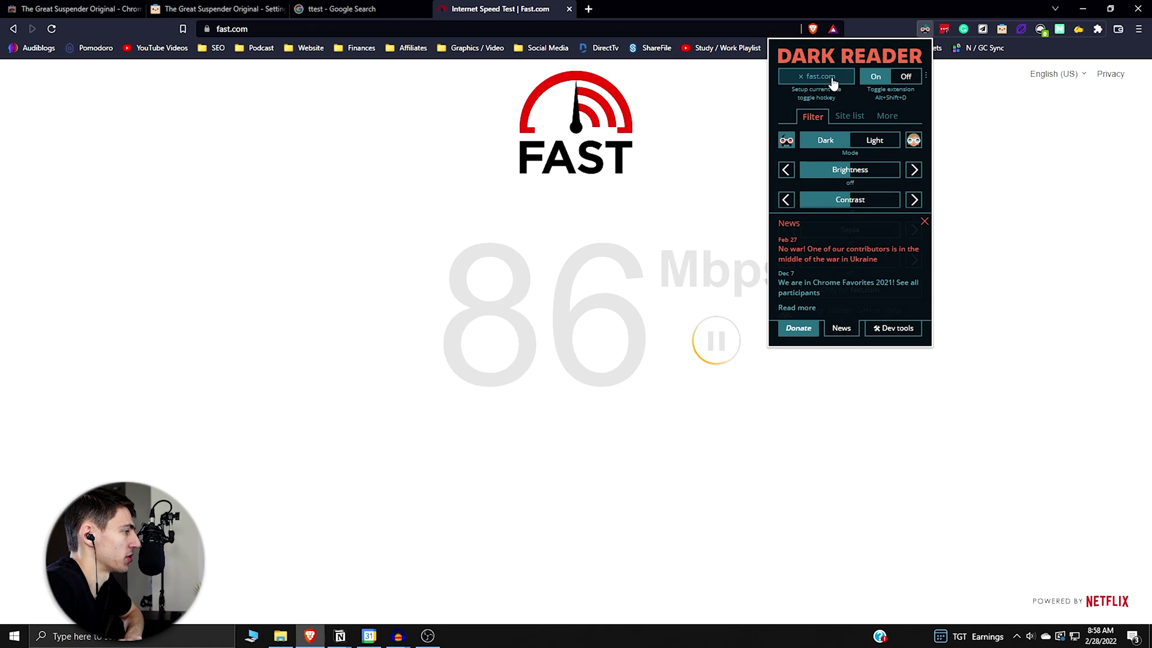
click(832, 77)
click(535, 175)
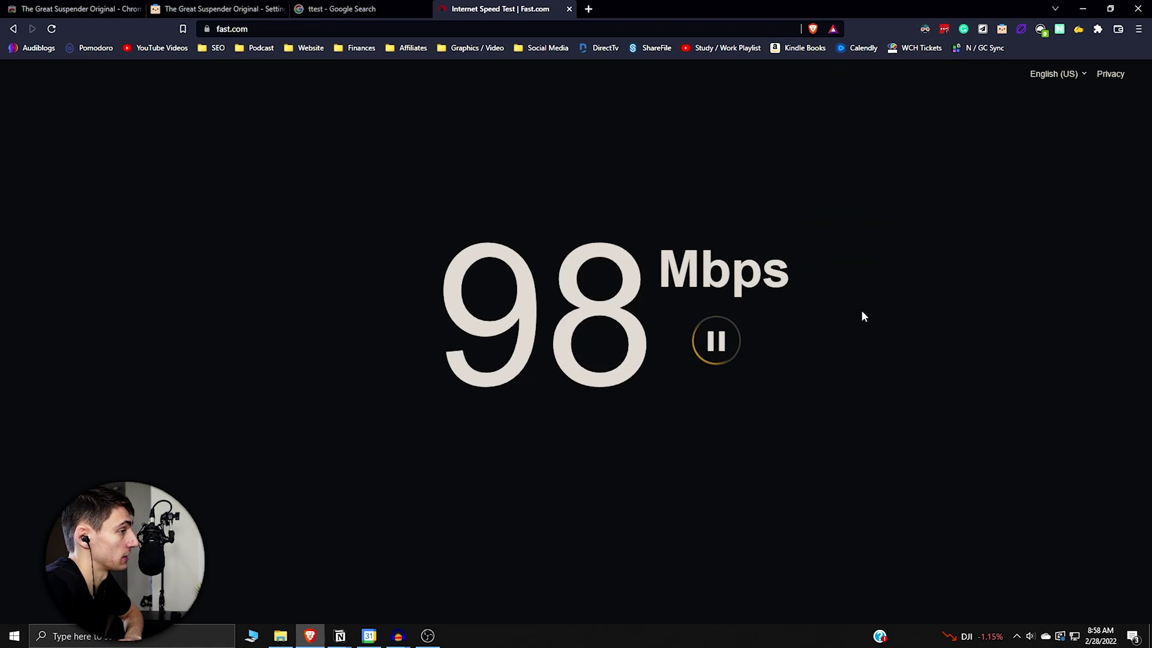
key(alt+Tab)
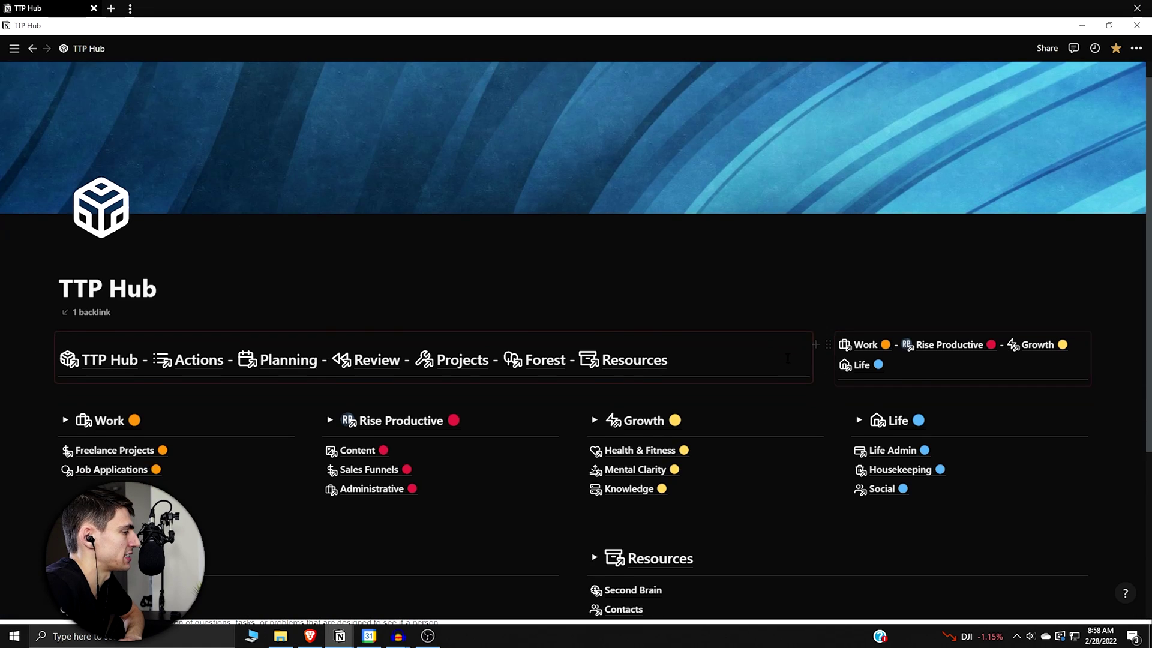
scroll(740, 361, down, 2)
scroll(739, 362, down, 3)
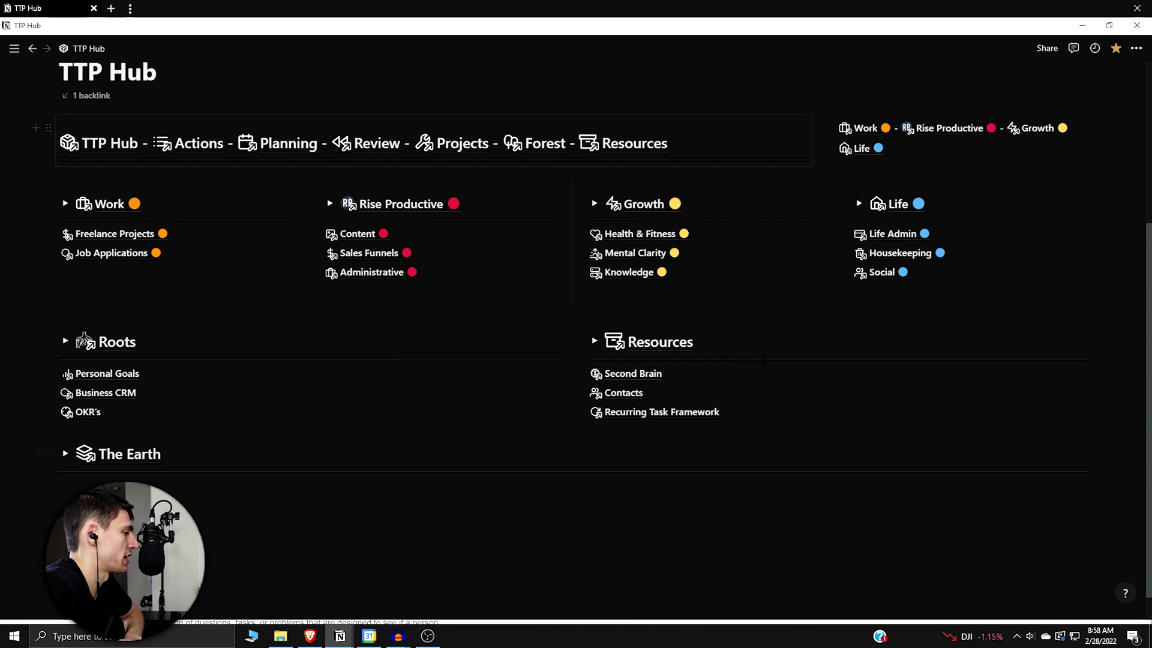
scroll(576, 331, up, 3)
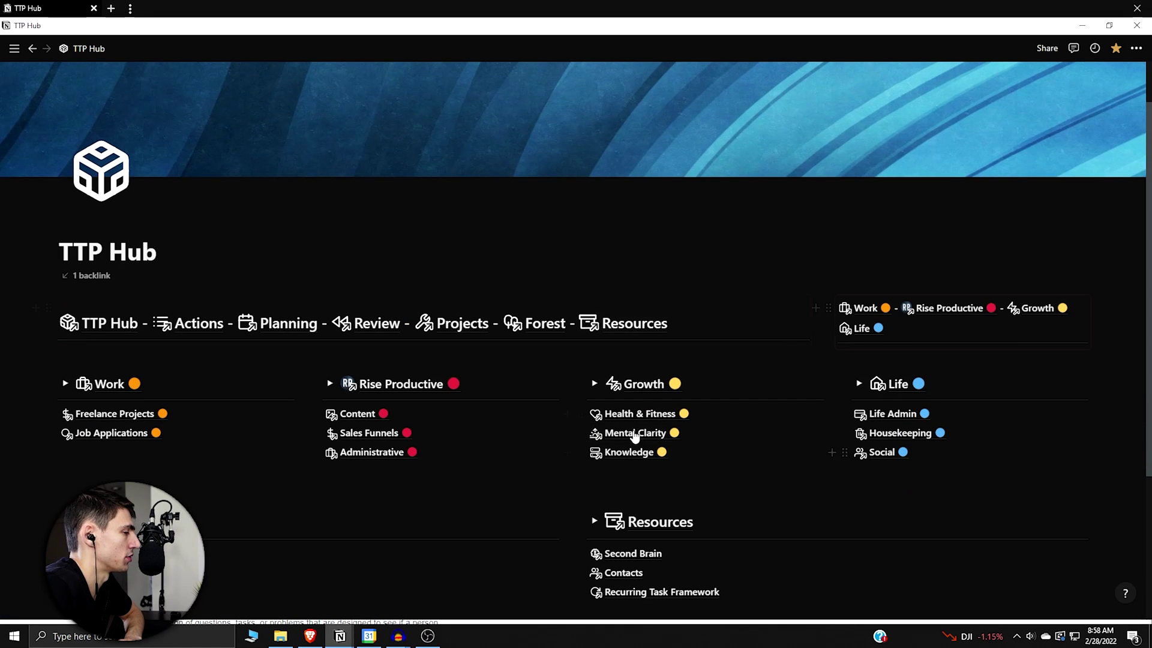
scroll(635, 436, down, 1)
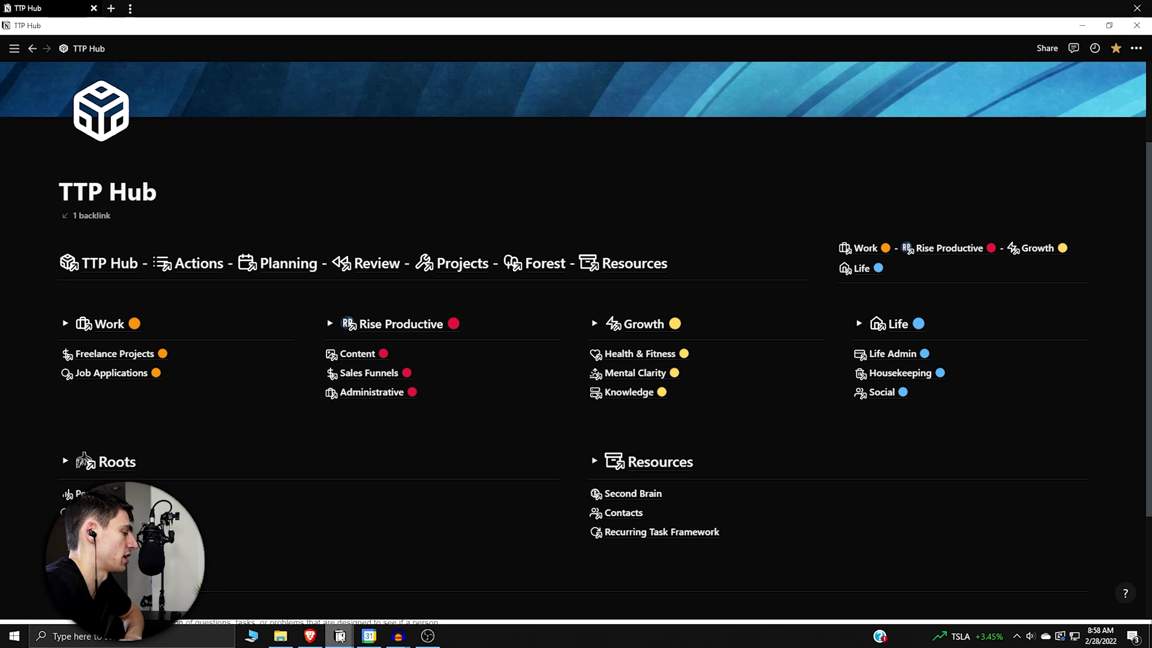
- Bring Google Calendar's Feb 27 – Mar 5, 2022 week view to the front from the taskbar
right_click(340, 635)
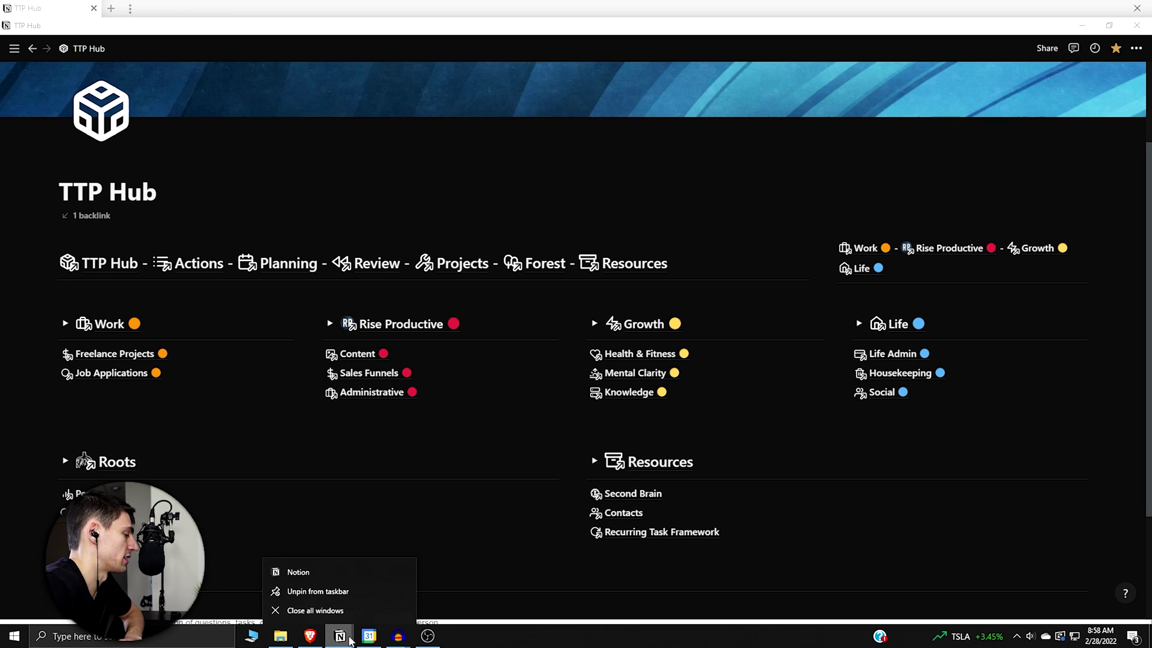
click(370, 635)
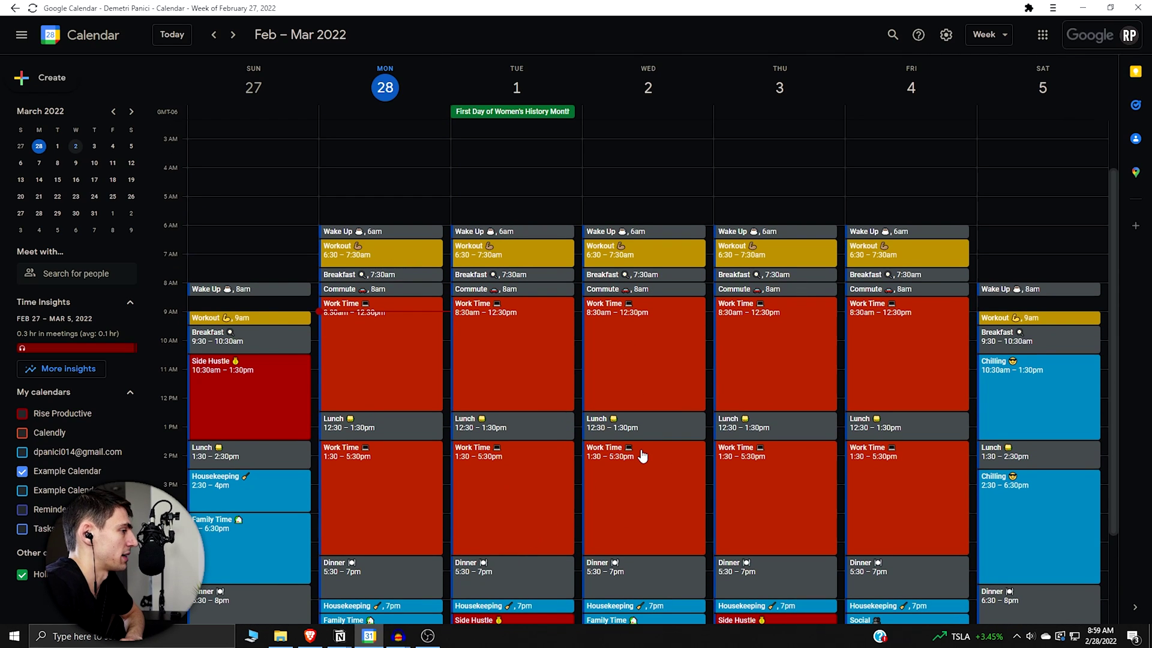
scroll(659, 331, down, 1)
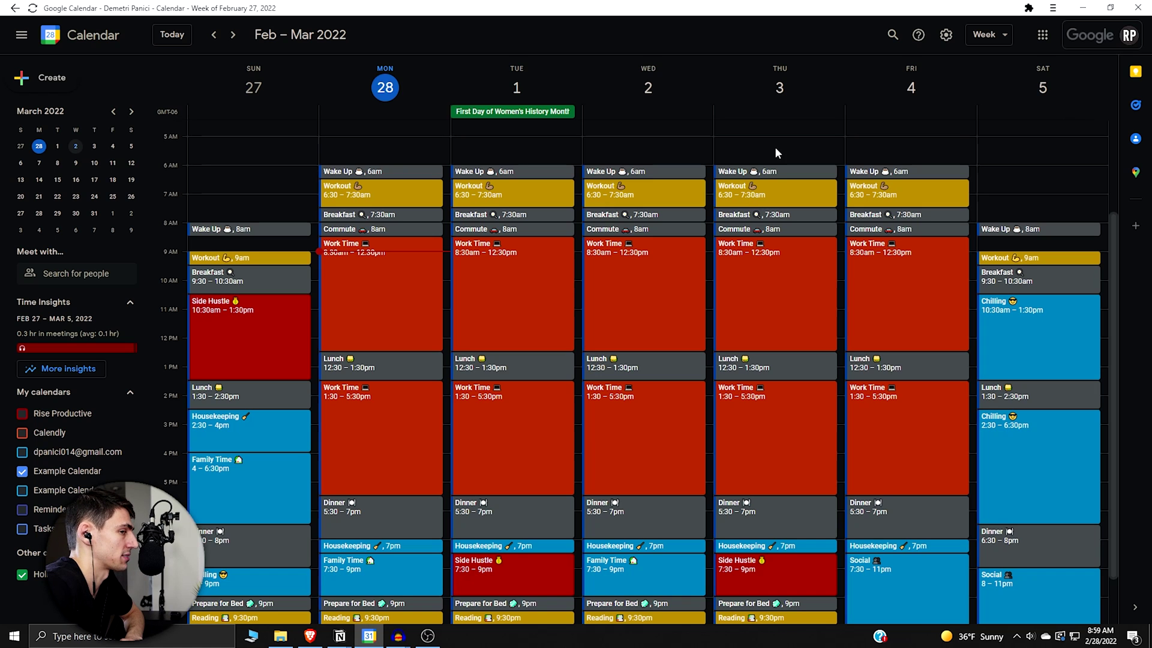
- Search Windows for 'cold turkey' and launch Cold Turkey Blocker
key(super)
text(cold turkkey)
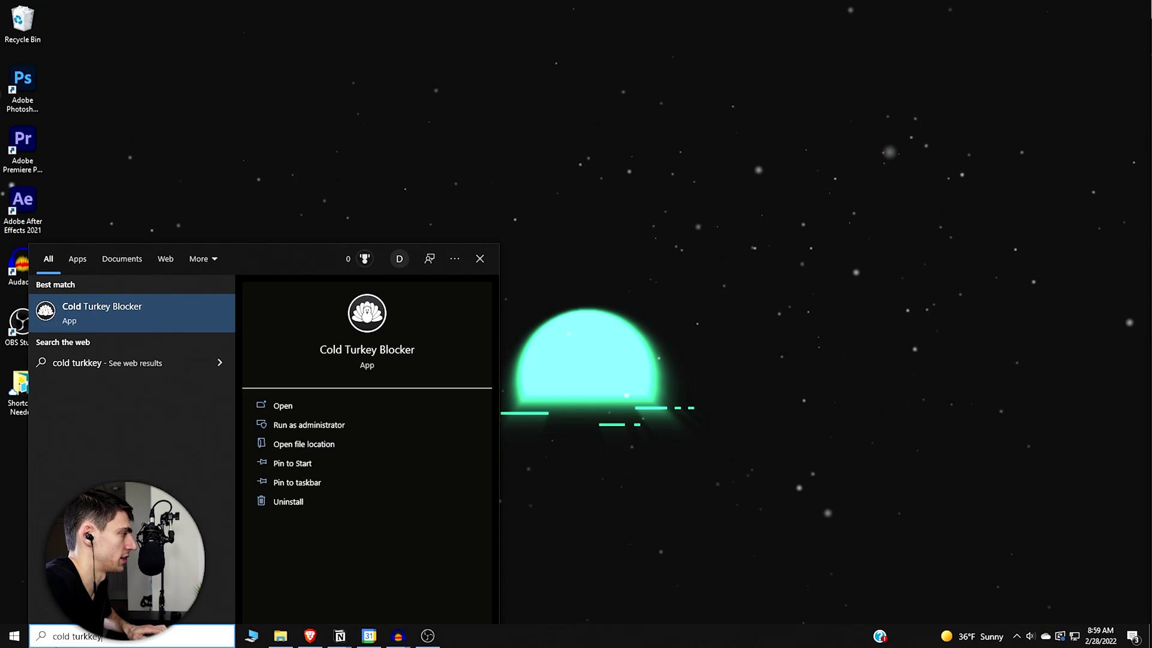
key(Return)
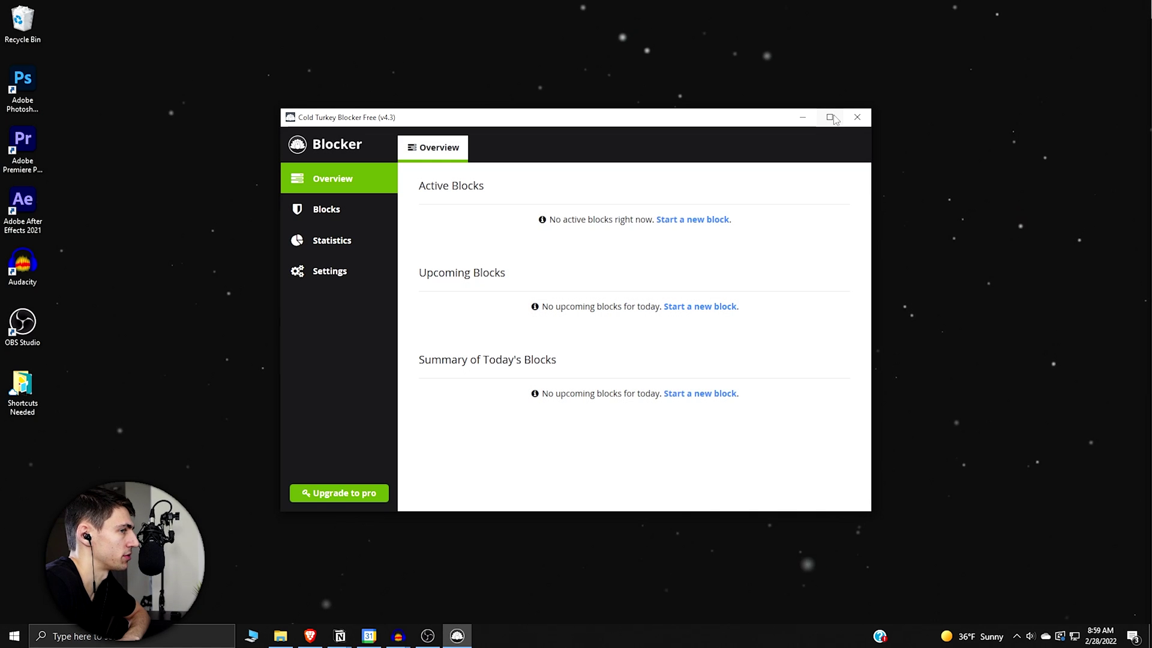
- Maximize Cold Turkey and turn on the YouTube Analytics block, locked for 8 hours
click(830, 117)
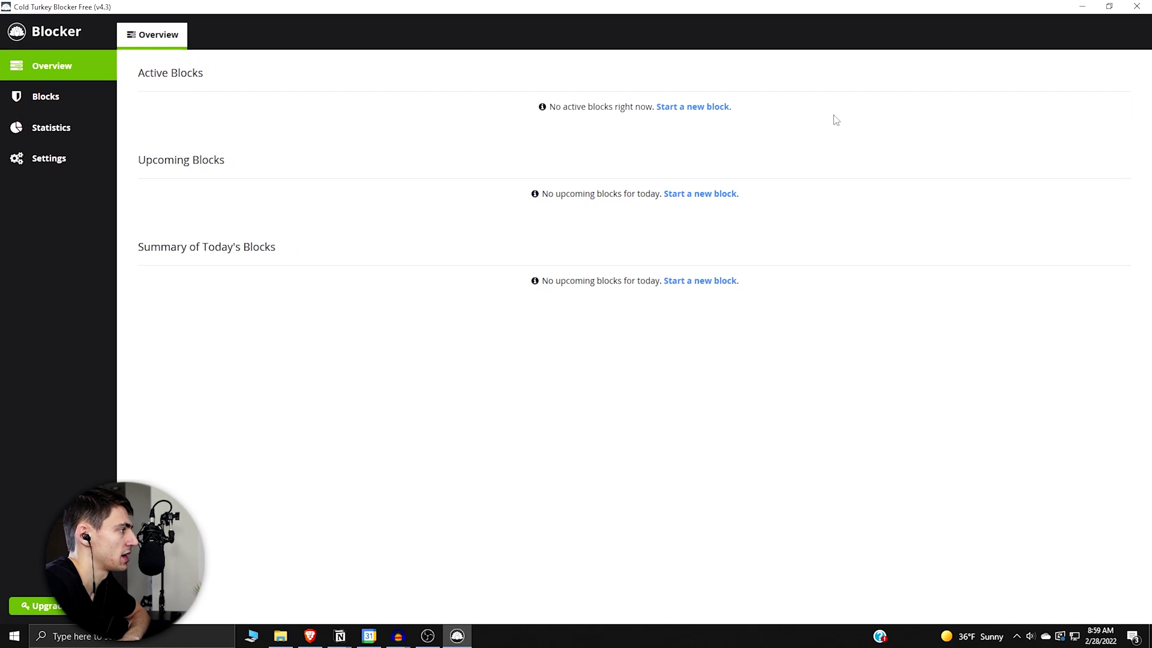
click(76, 109)
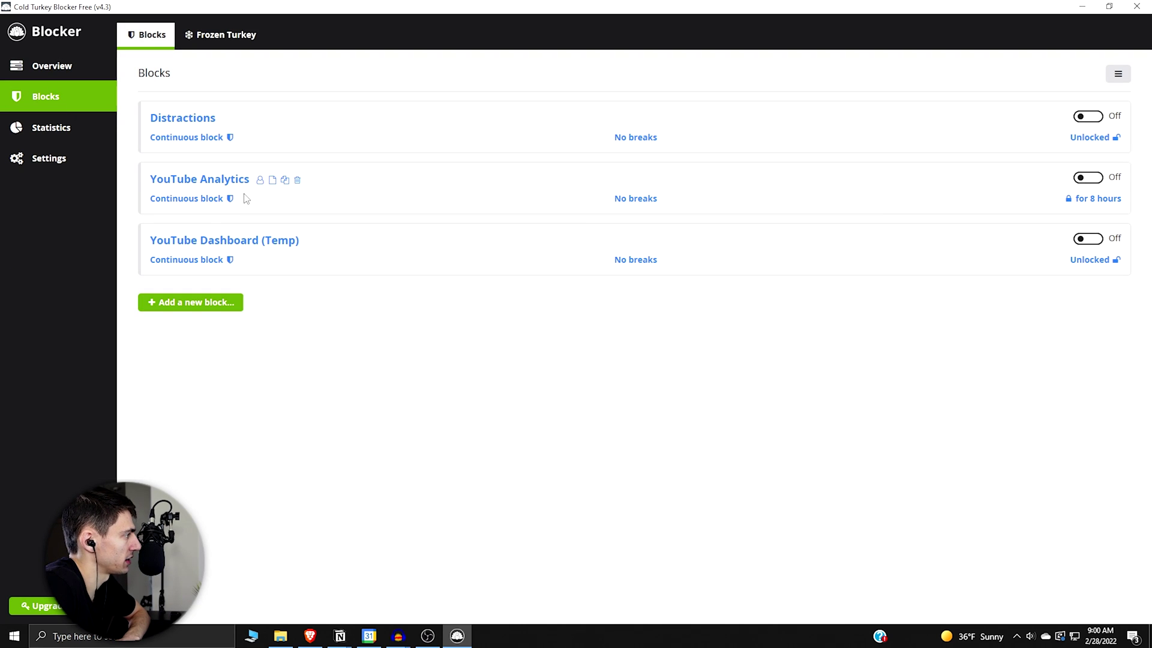
click(1091, 178)
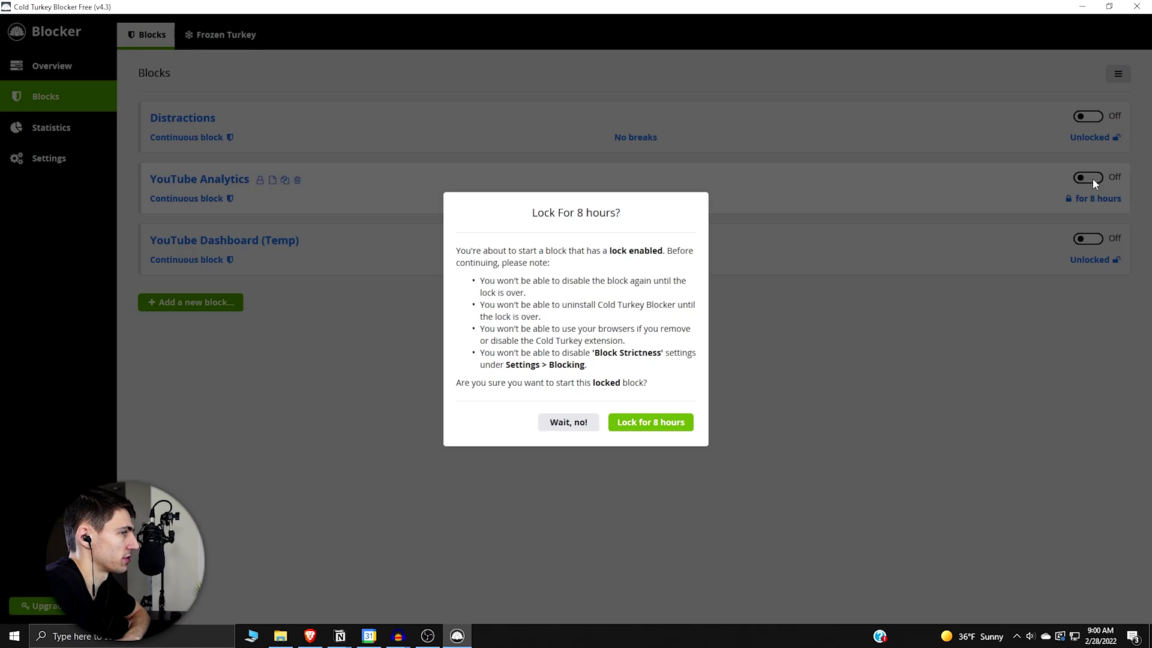
click(650, 422)
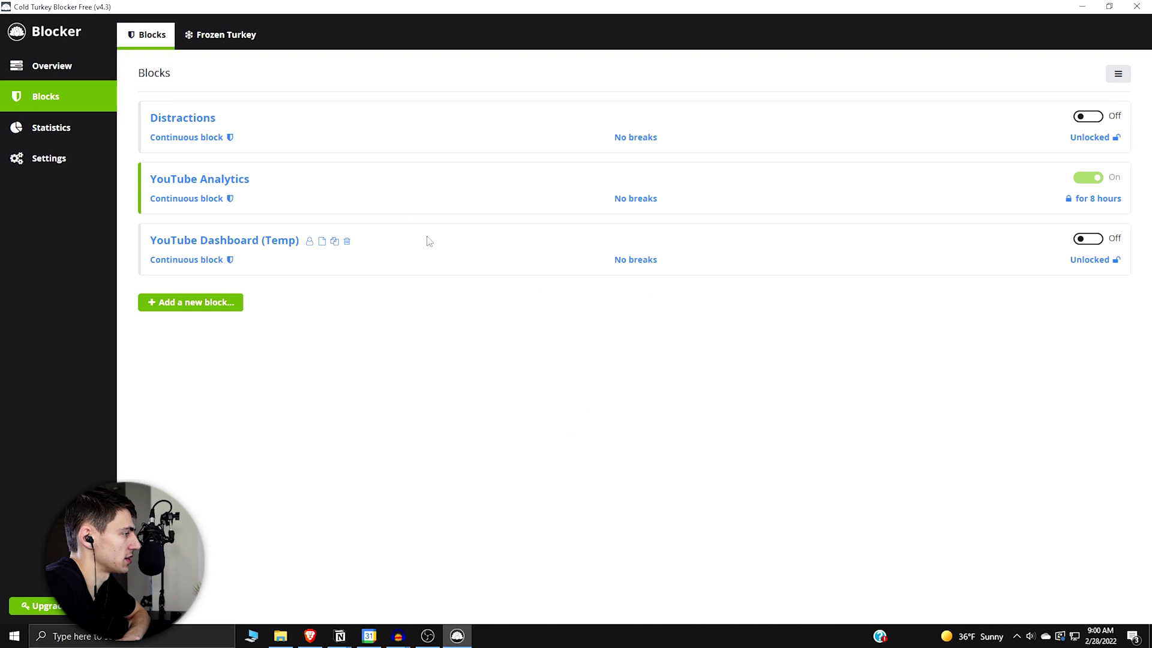
- Review the YouTube Analytics block's blocked URLs and website exceptions, then save
click(209, 181)
click(624, 322)
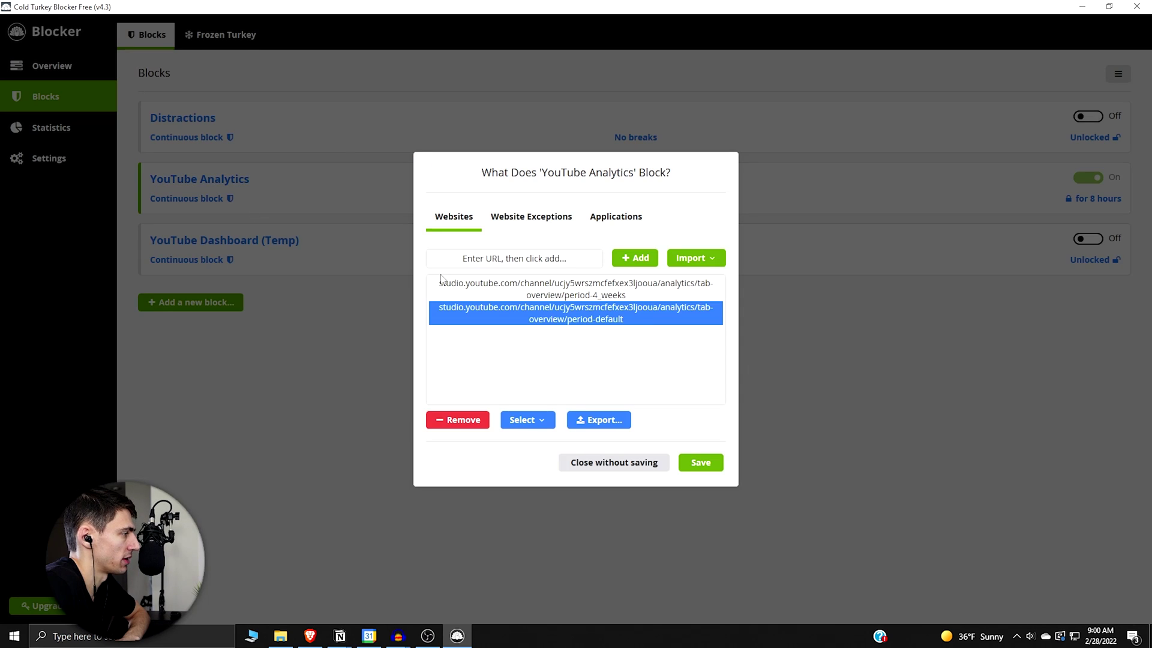
click(540, 214)
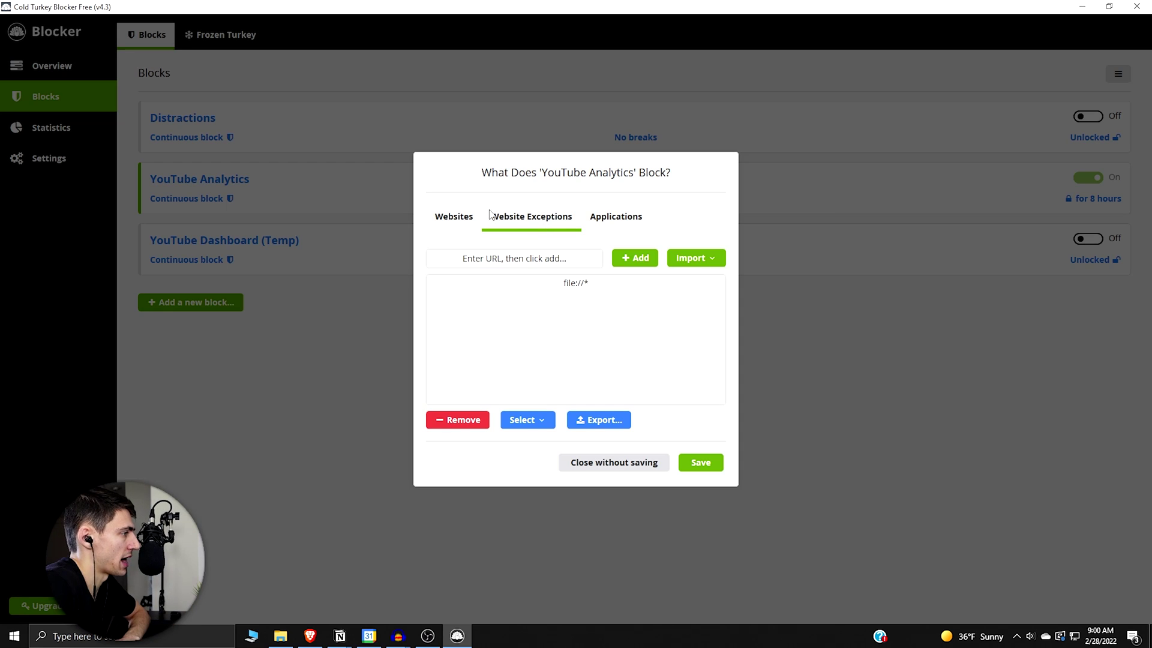
click(688, 462)
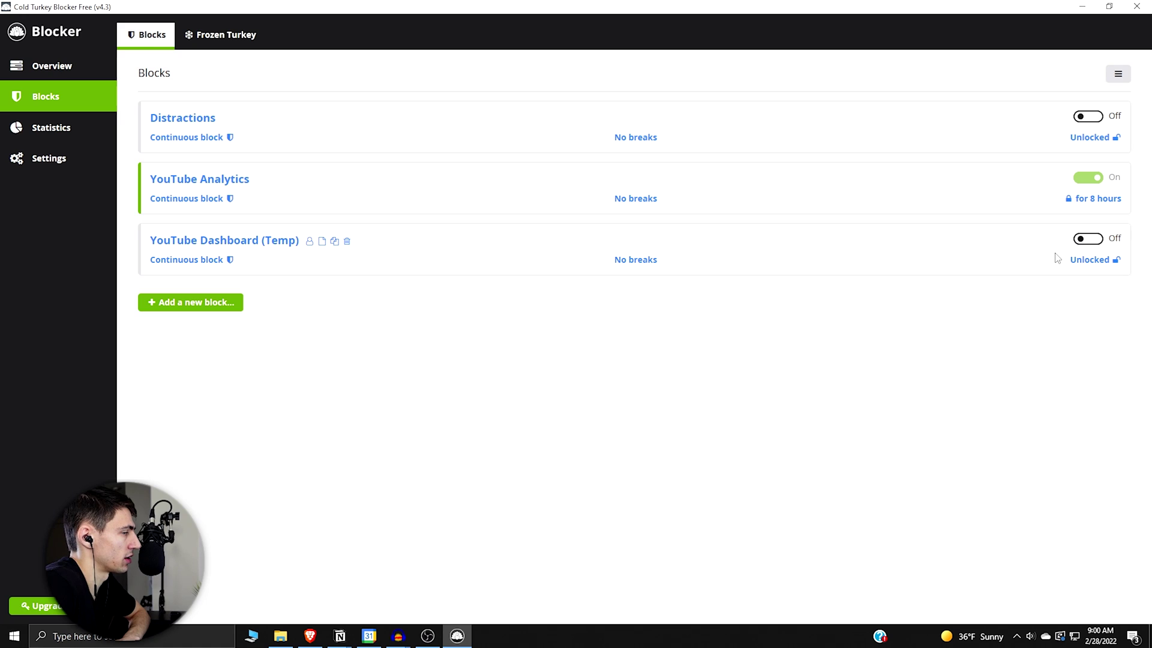
click(1094, 200)
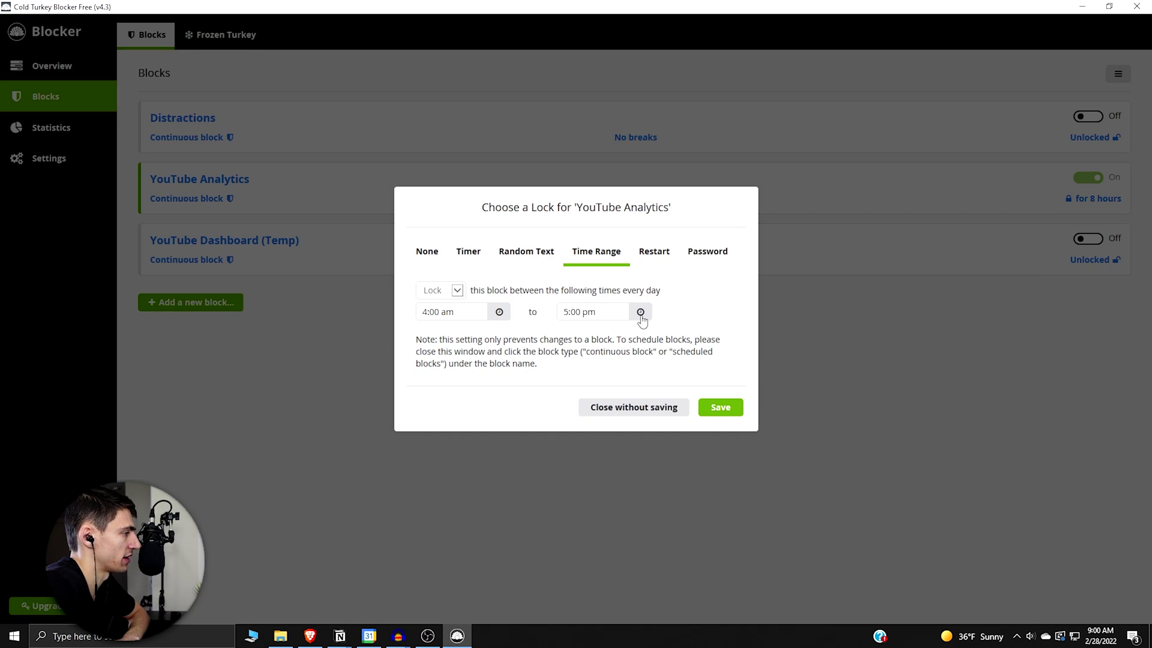
click(716, 410)
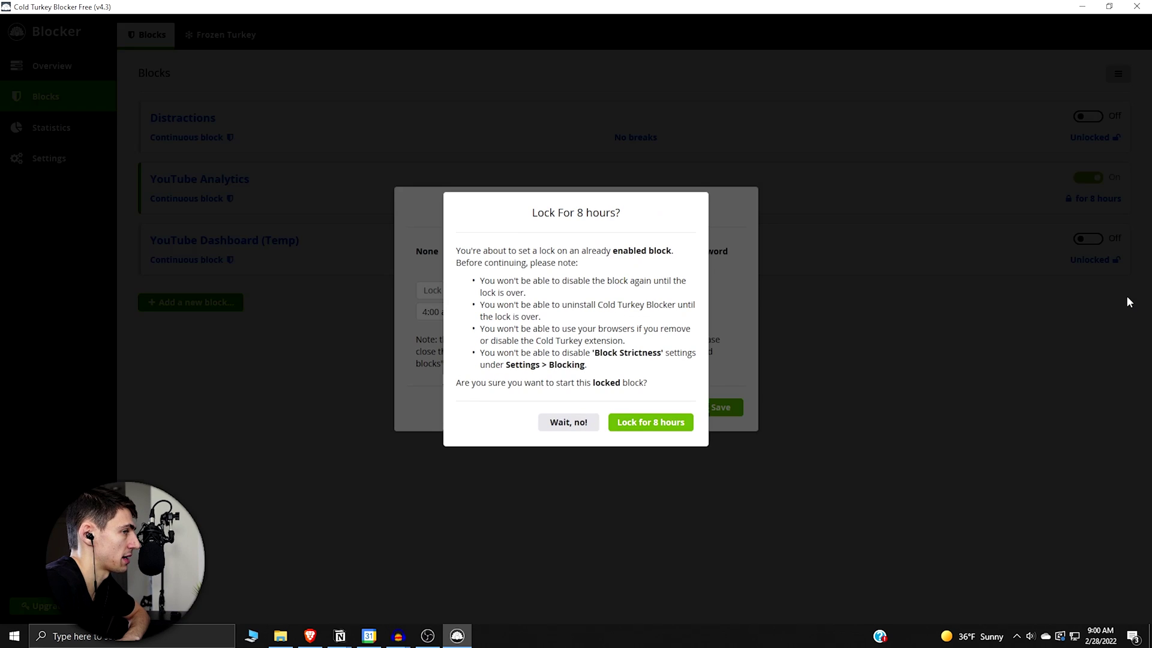
click(567, 423)
click(623, 411)
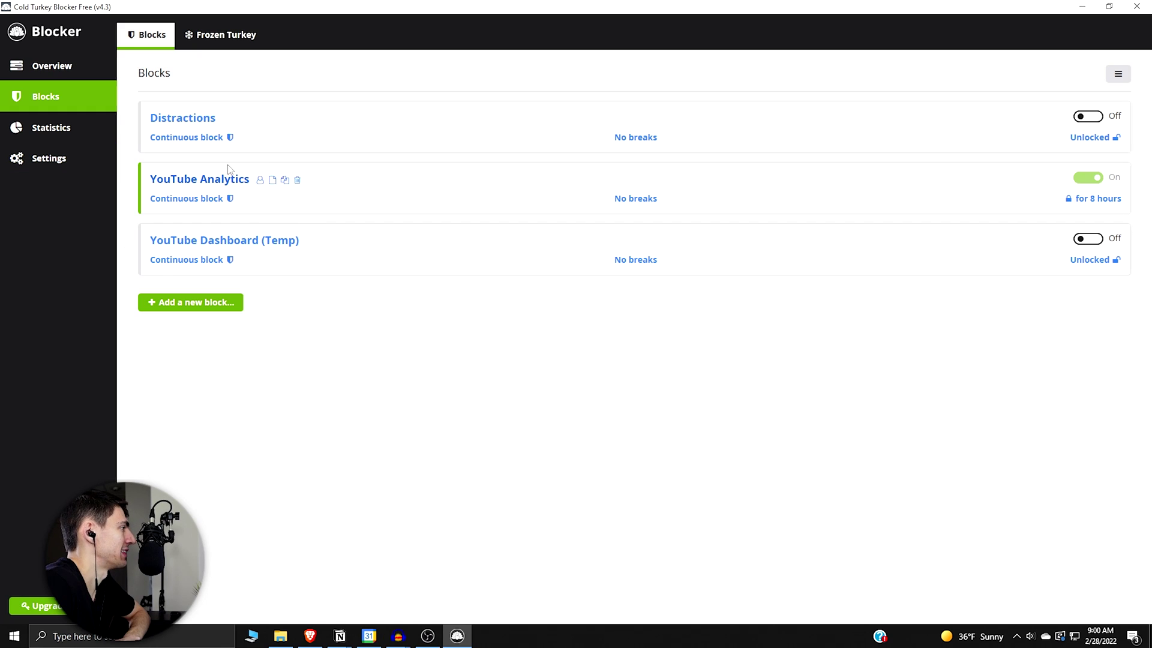
- Save the reviewed Distractions website list and bring up YouTube Analytics' lock options
click(199, 122)
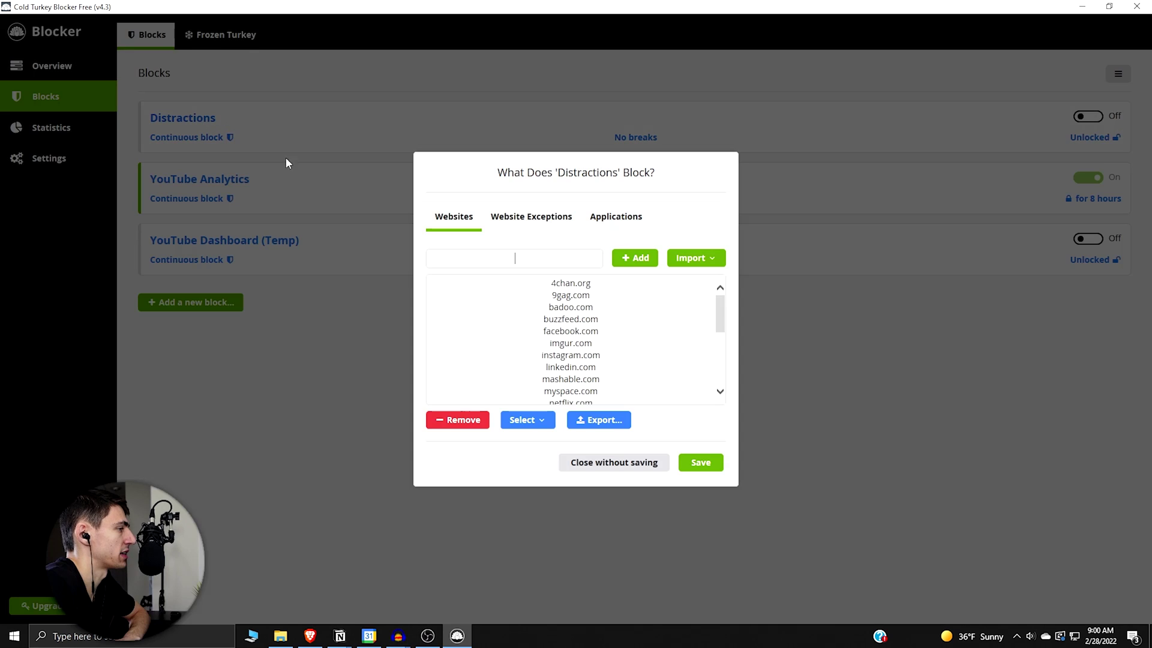
scroll(644, 330, down, 3)
scroll(644, 333, down, 3)
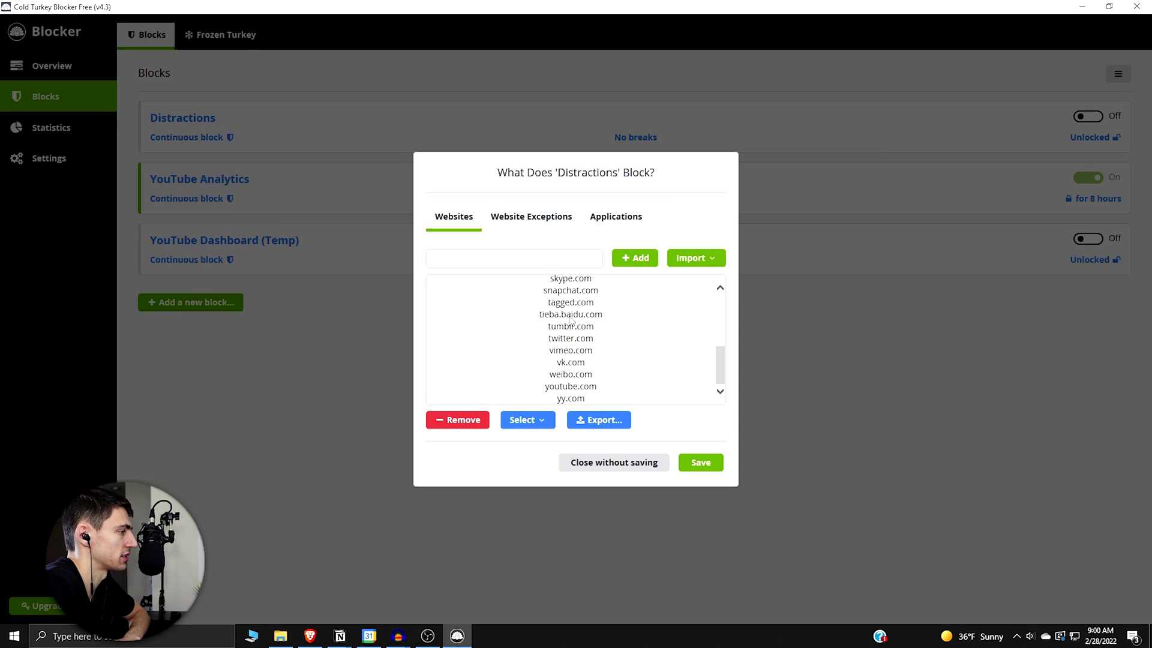
scroll(571, 322, up, 1)
scroll(612, 374, up, 1)
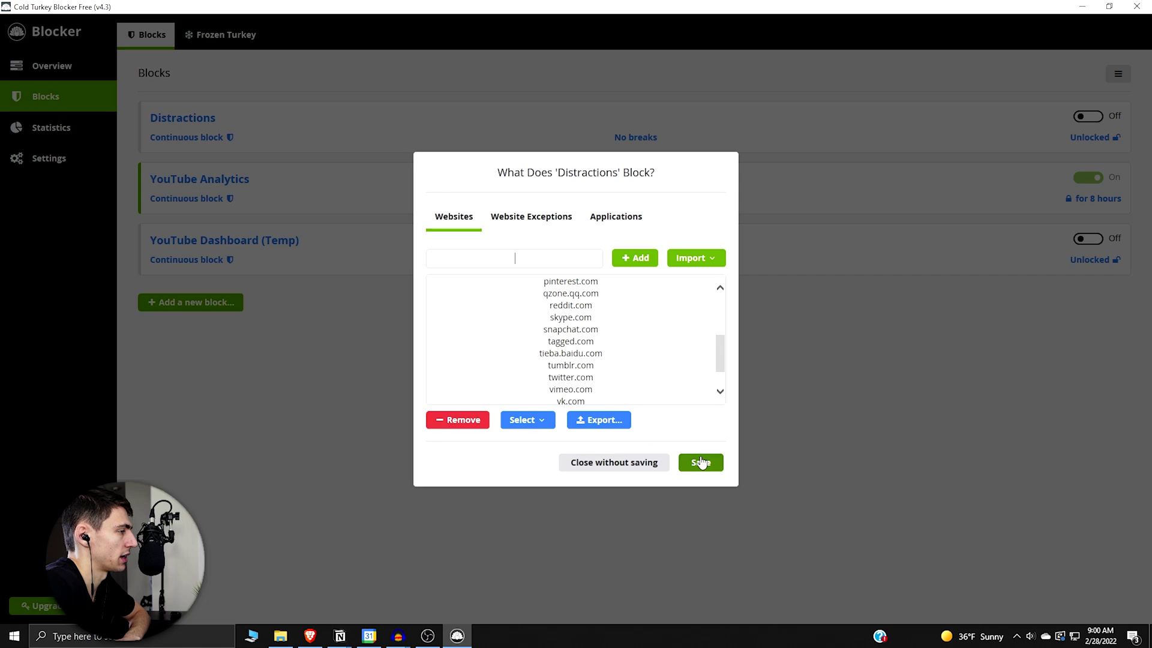
click(691, 462)
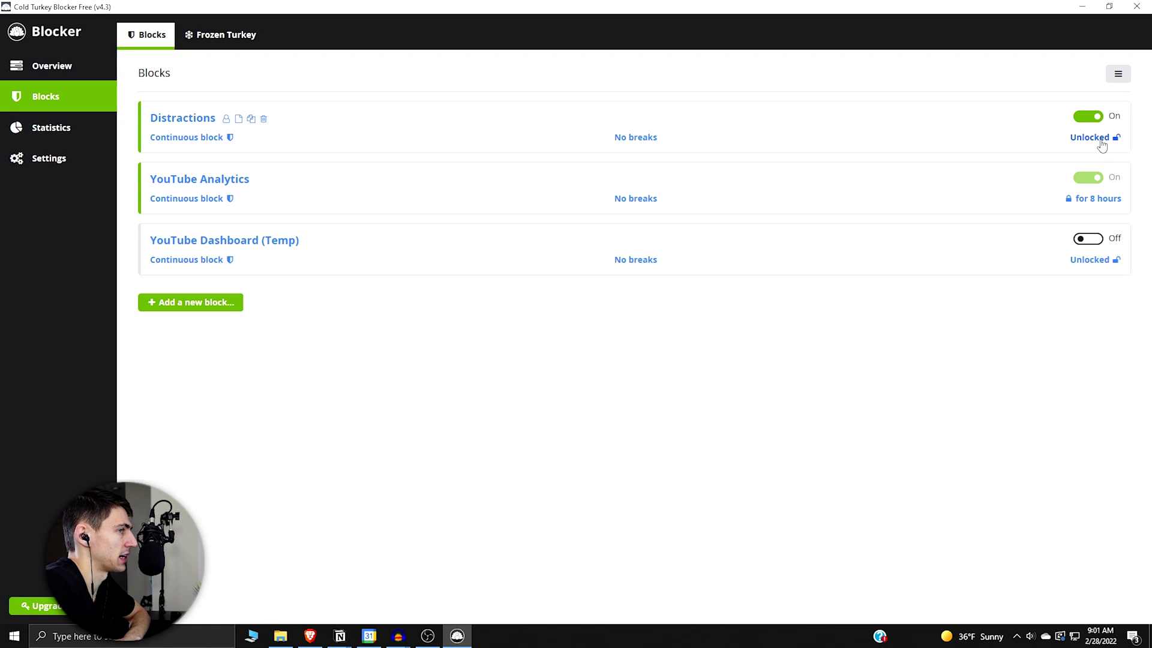
click(1103, 198)
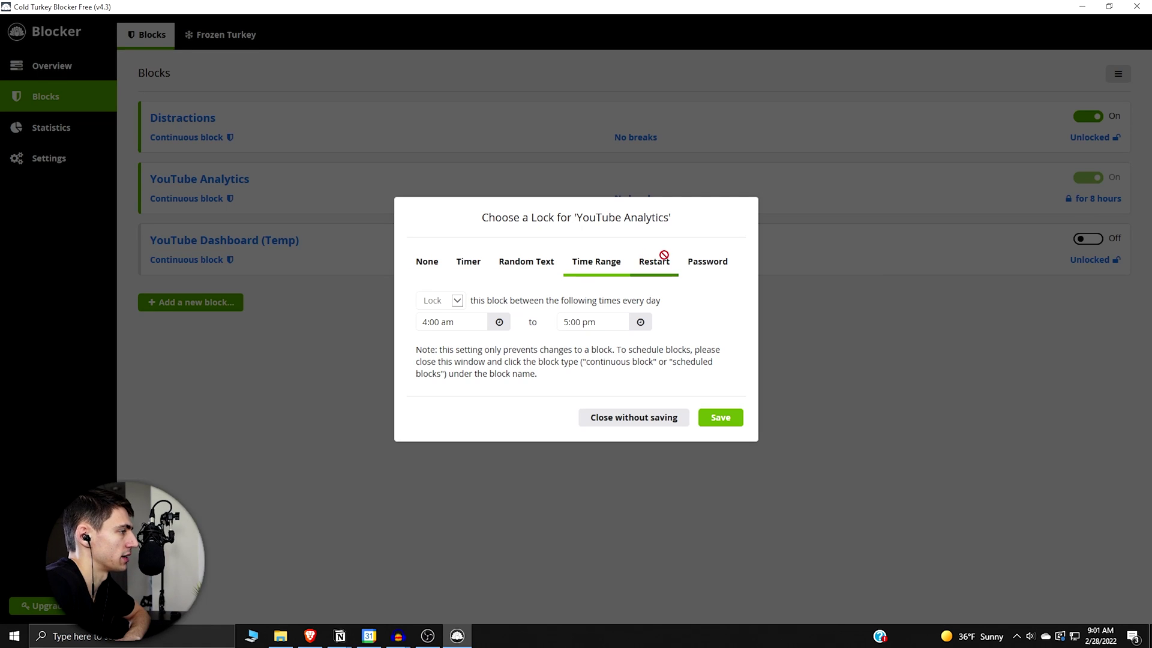
- Try the pro-only Restart lock and dismiss the Please Upgrade prompt
click(703, 260)
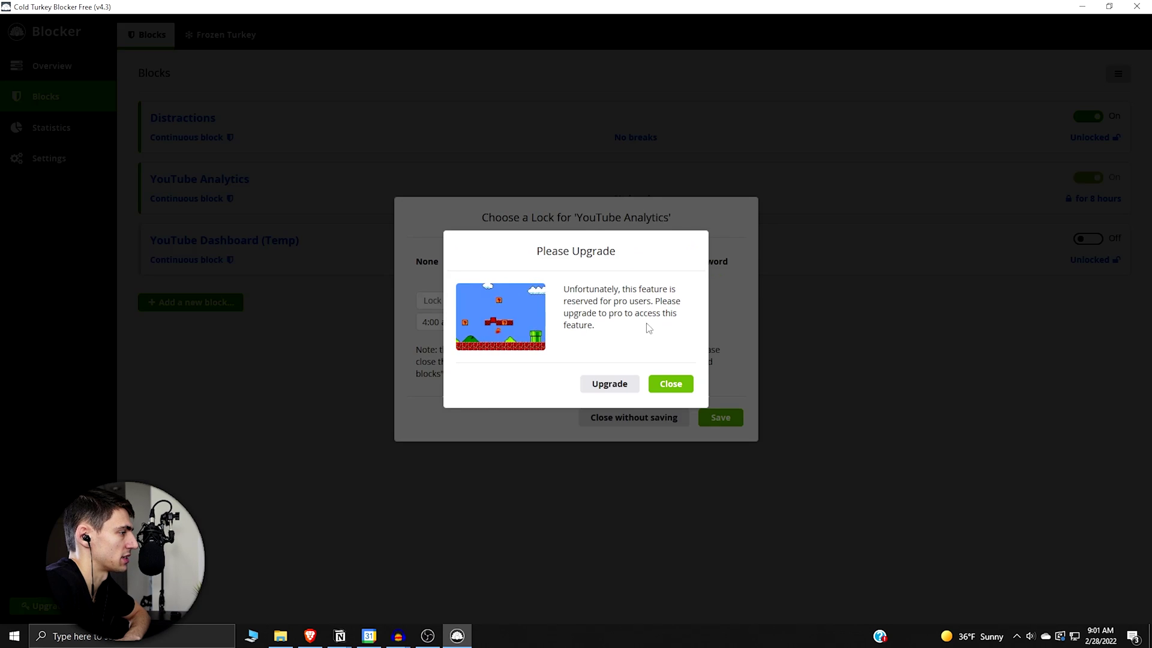
click(670, 384)
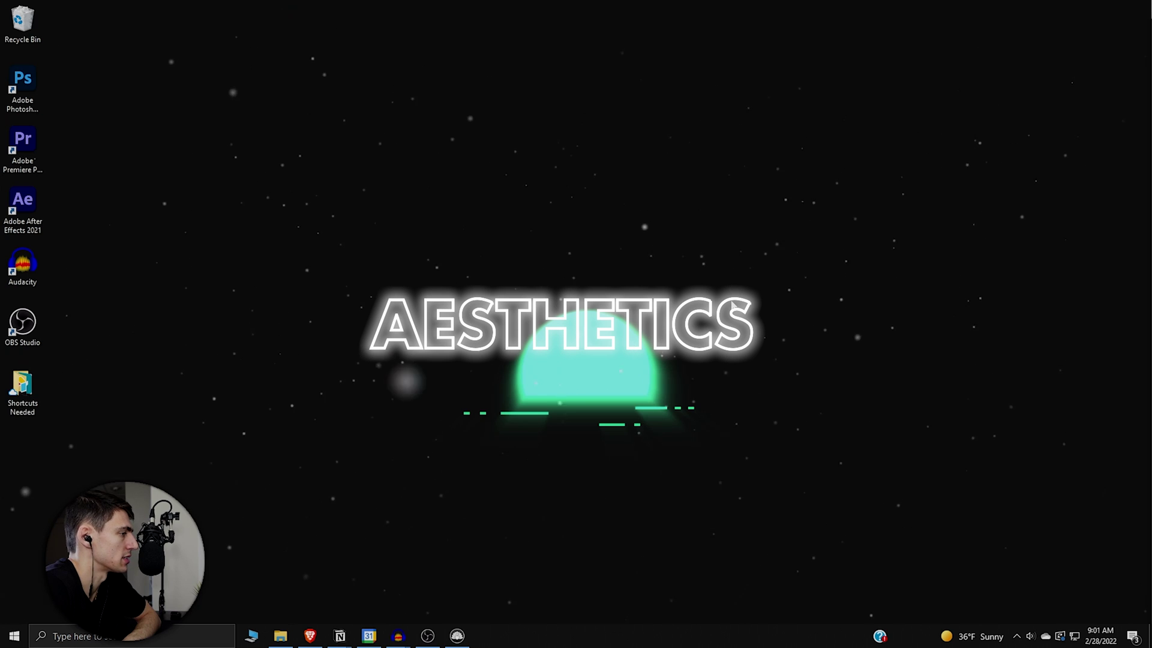
- Open Wallpaper Engine's installed library from the tray and view Dark Mountains – Ducks on a Lake
click(1016, 636)
click(1028, 588)
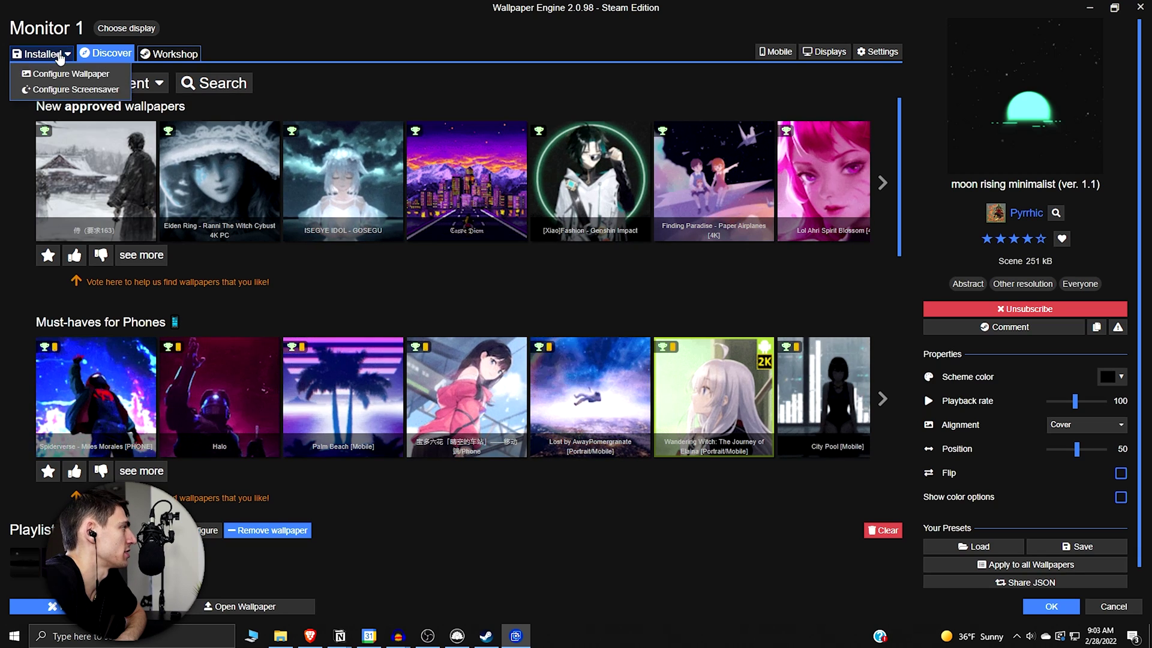
click(36, 53)
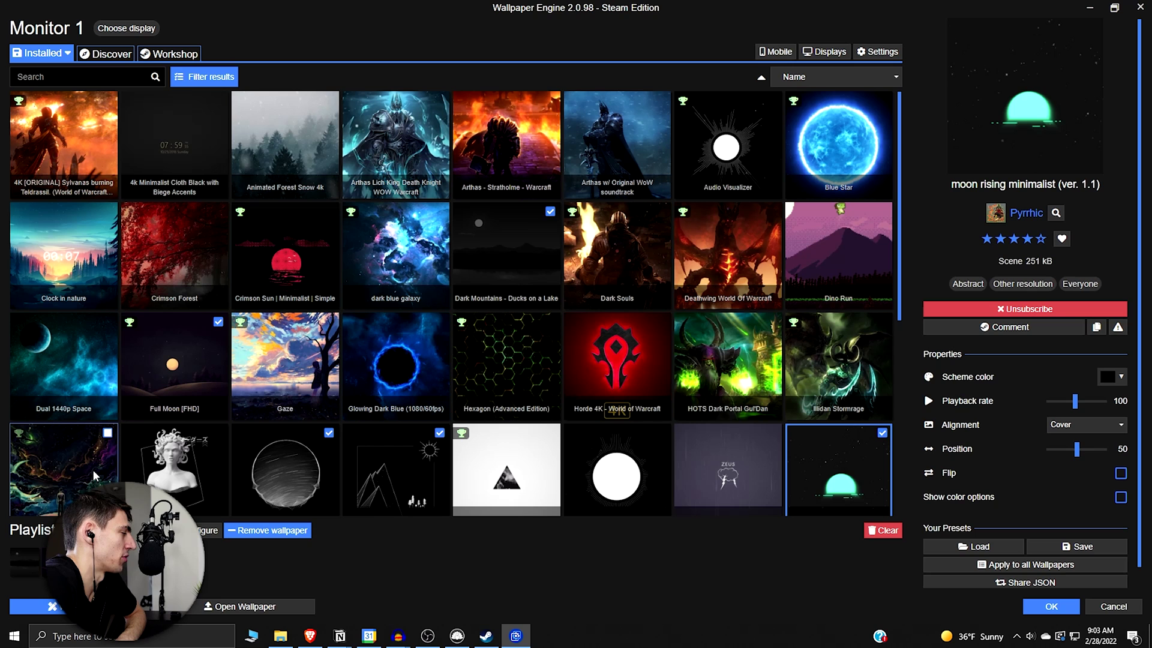
scroll(733, 492, down, 1)
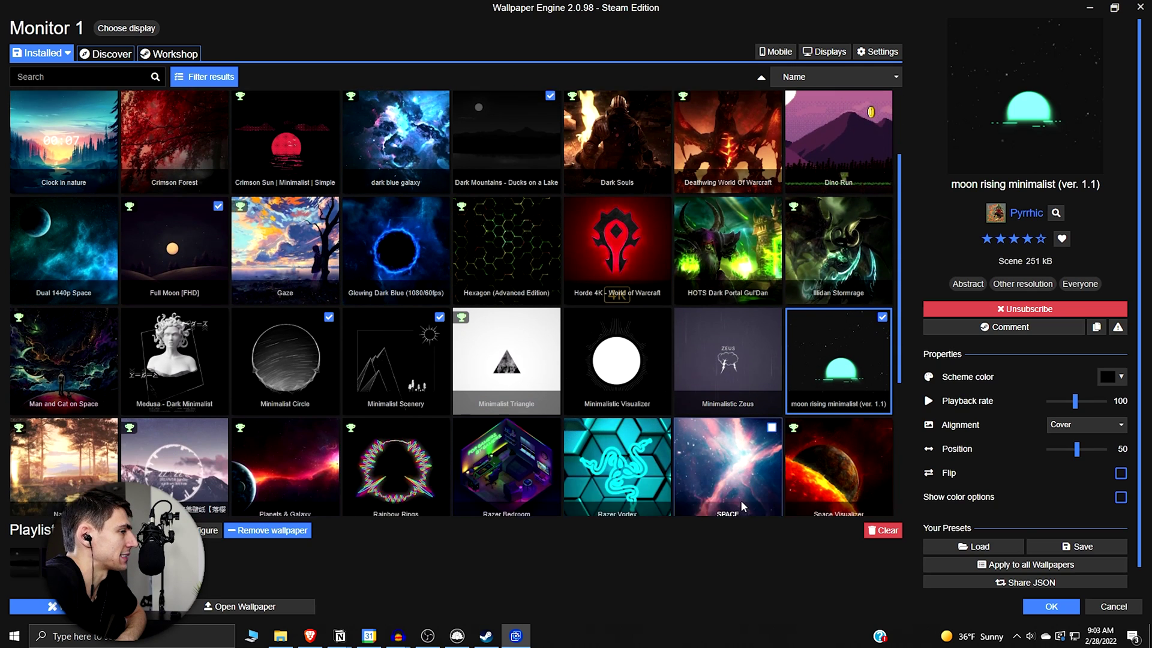
click(1112, 8)
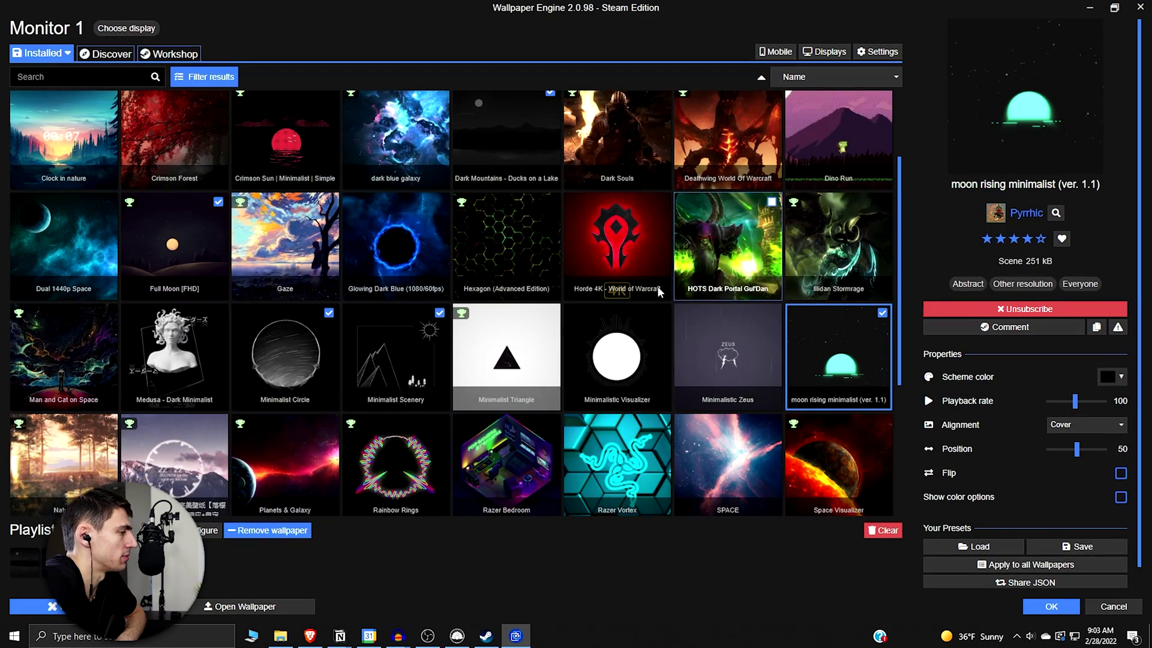
click(32, 570)
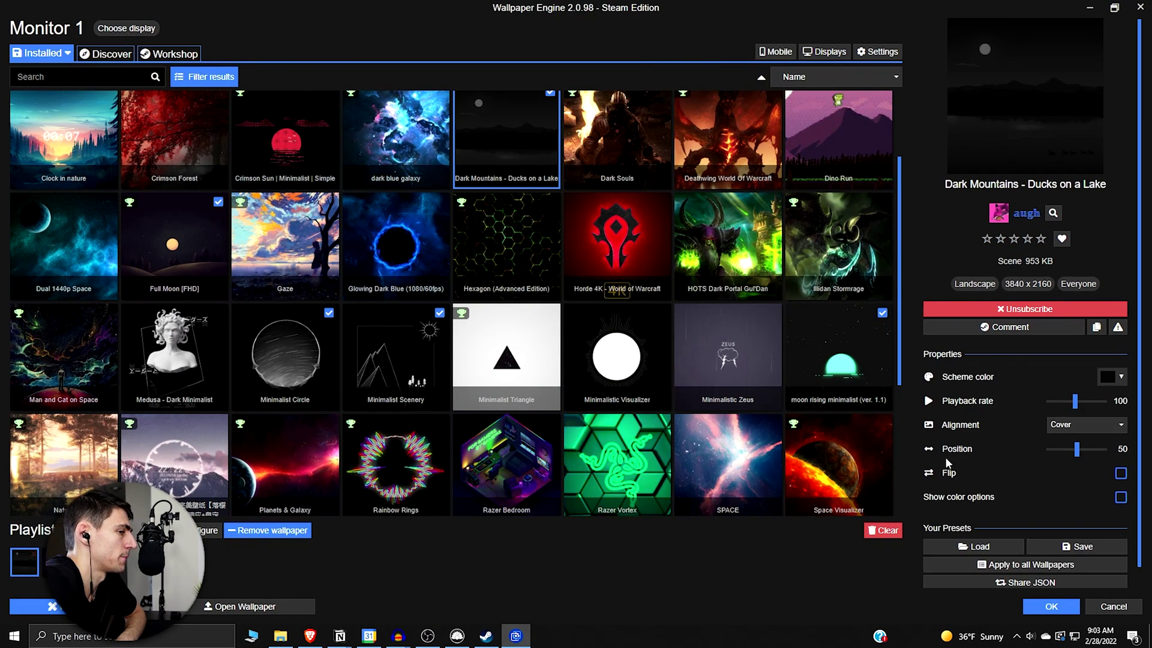
- Glance at playback and quality settings, then preview the Full Moon [FHD] wallpaper
click(877, 51)
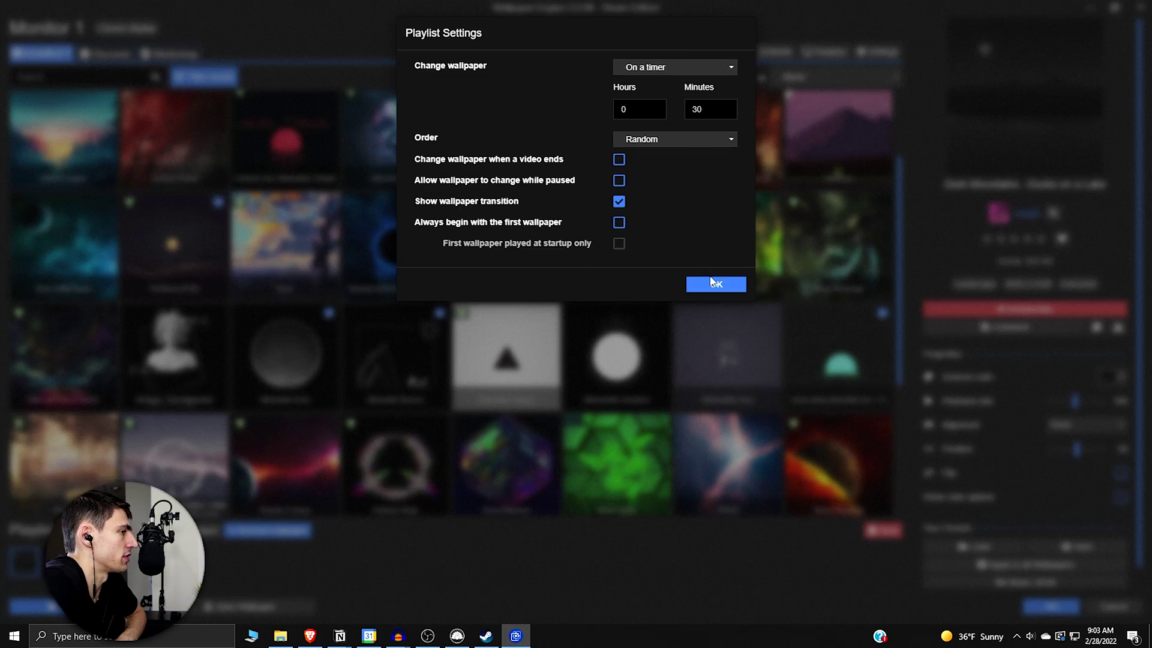
click(714, 283)
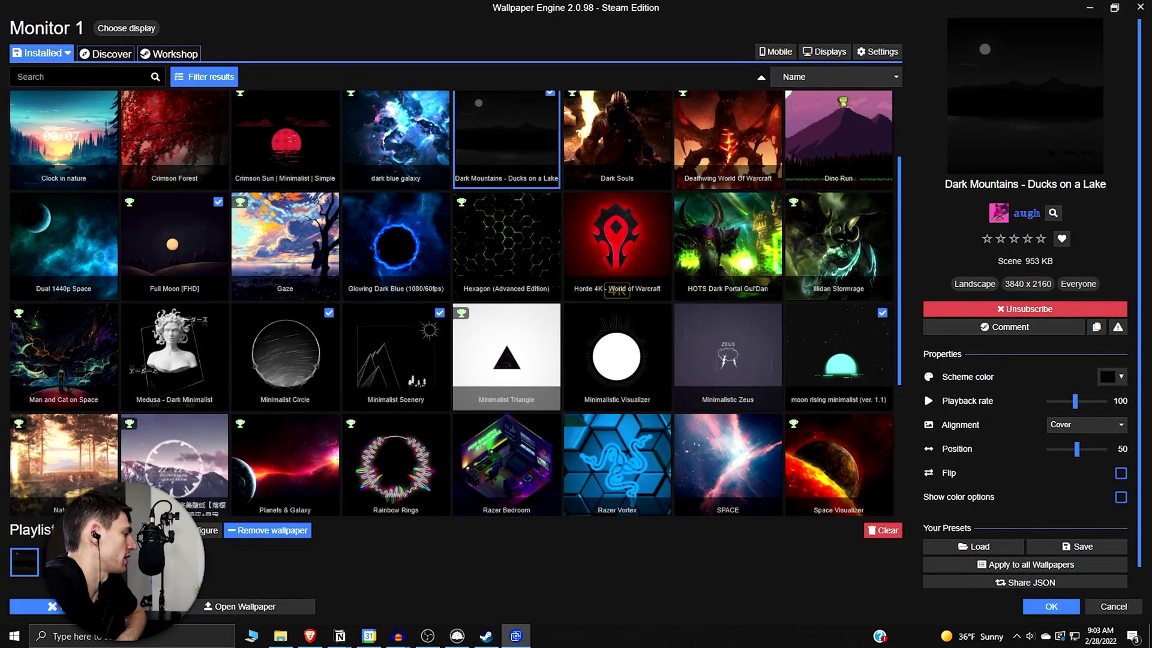
click(174, 243)
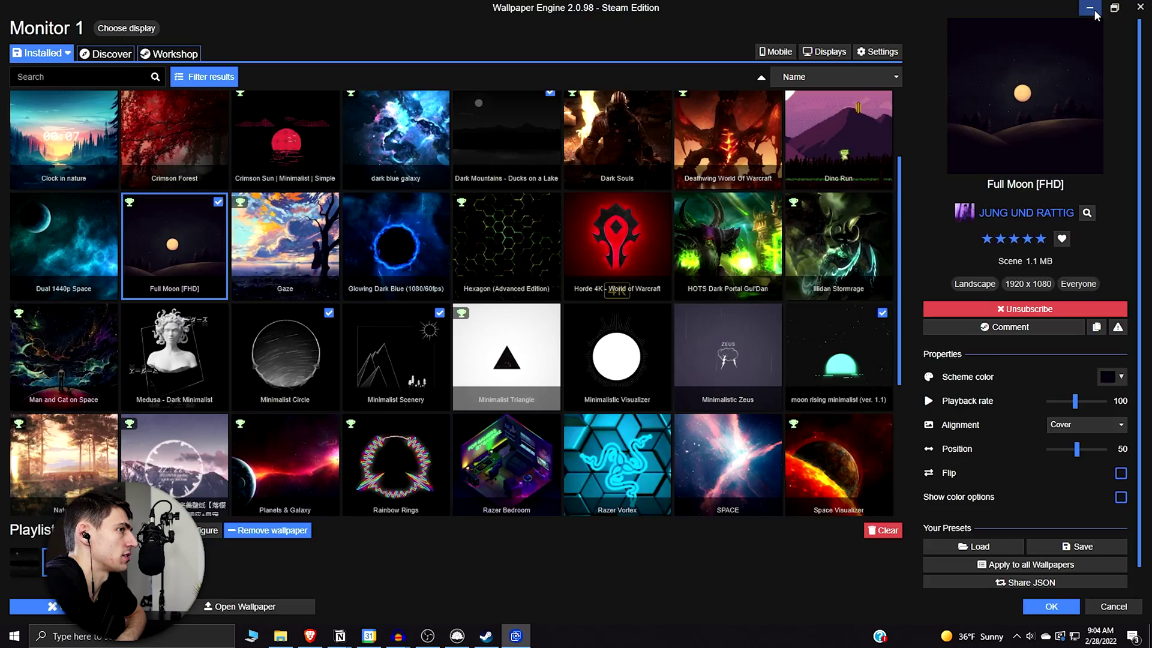
click(1051, 605)
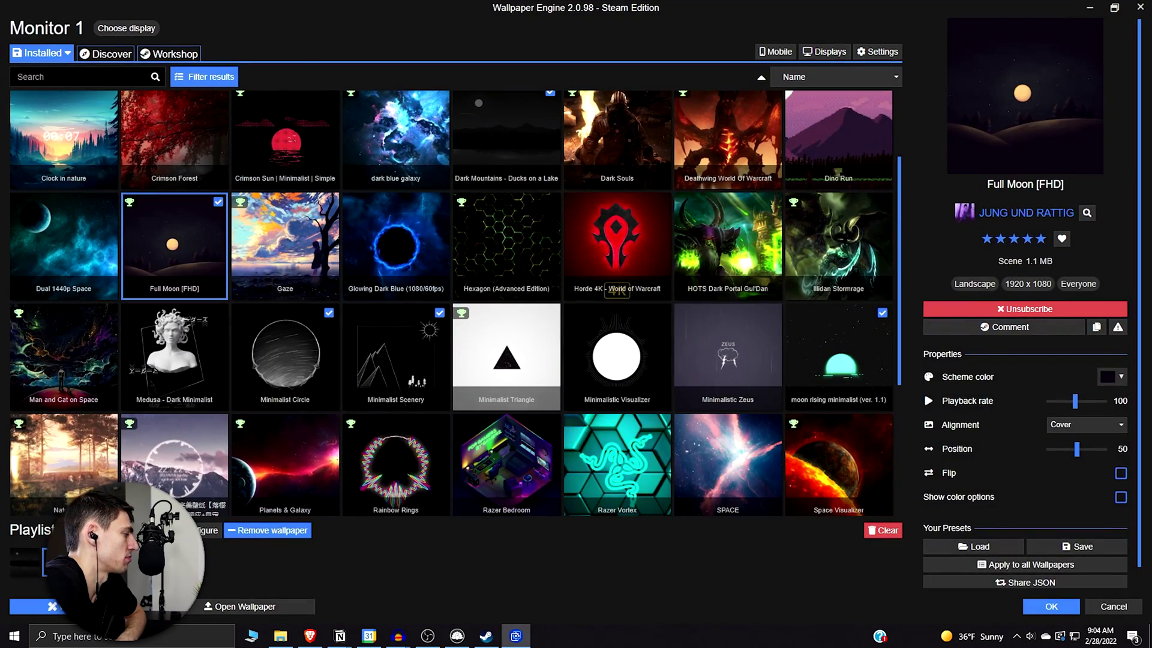
- Preview the Minimalist Circle, Minimalist Scenery and Dual 1440p Space wallpapers on the desktop
click(284, 355)
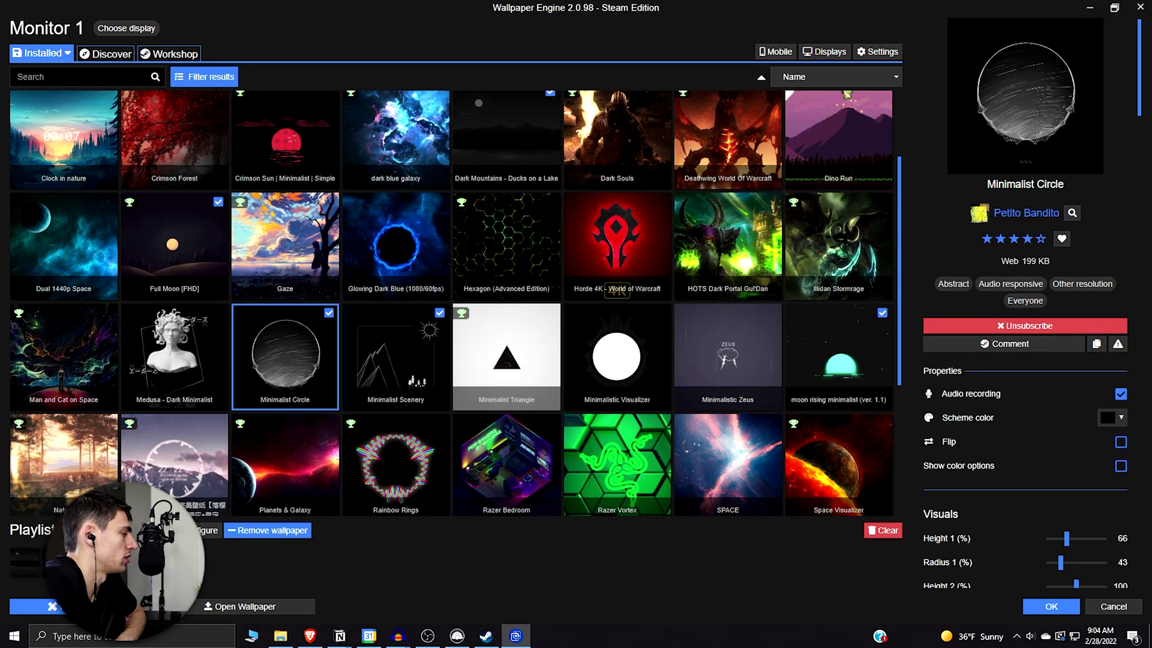
click(396, 360)
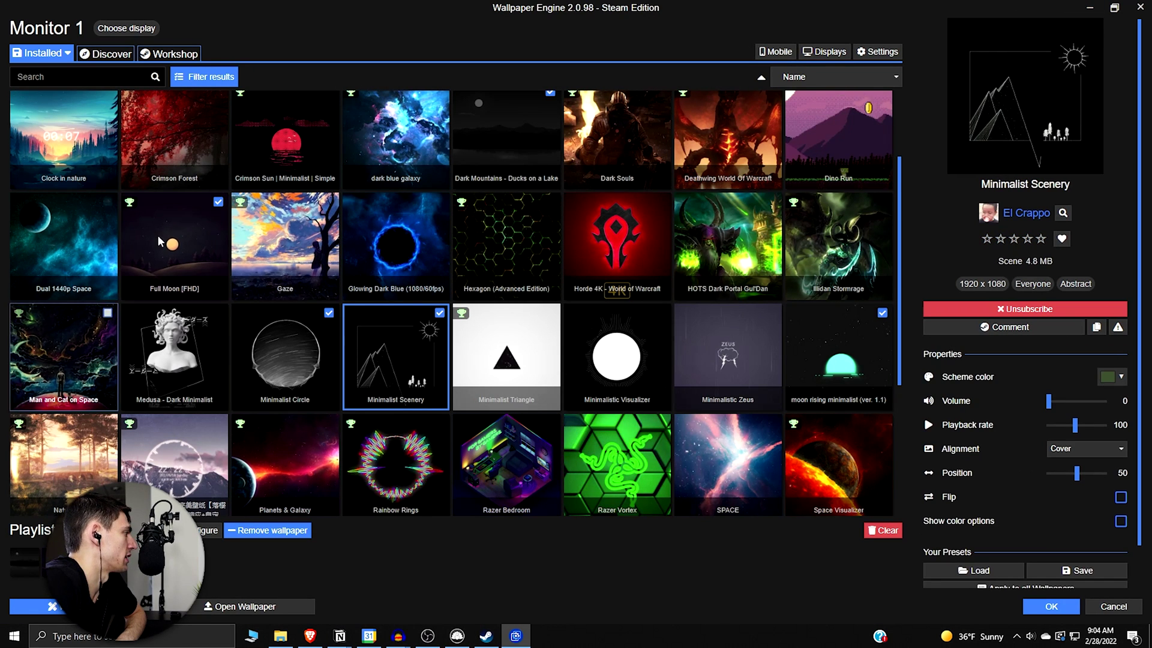
click(69, 291)
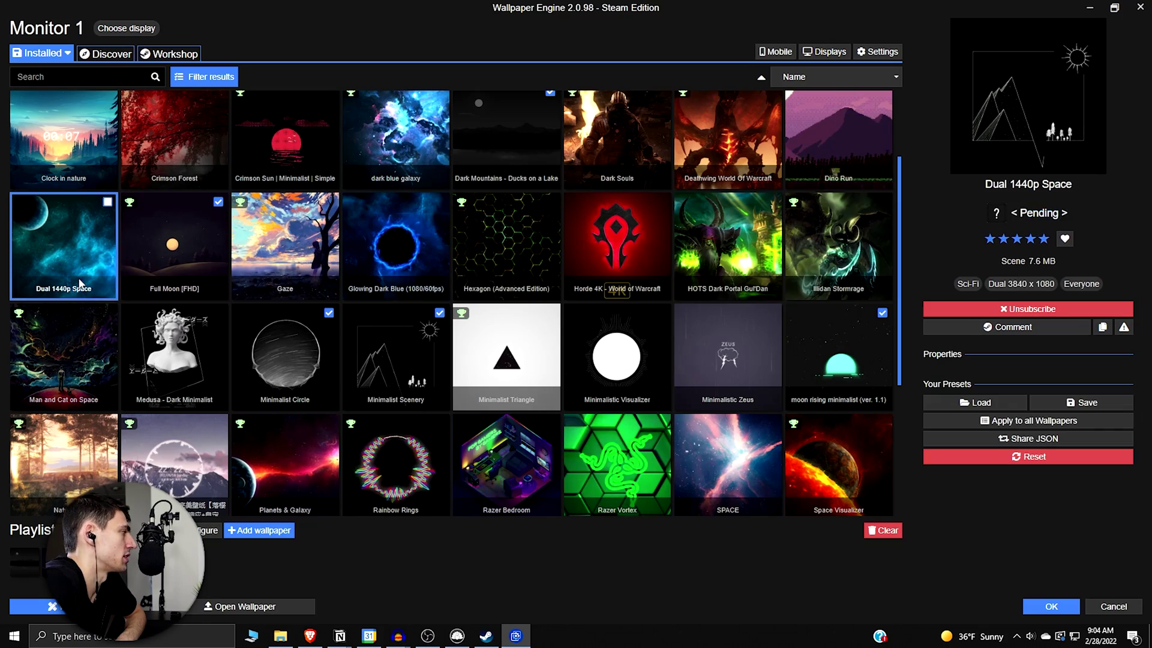
click(1090, 7)
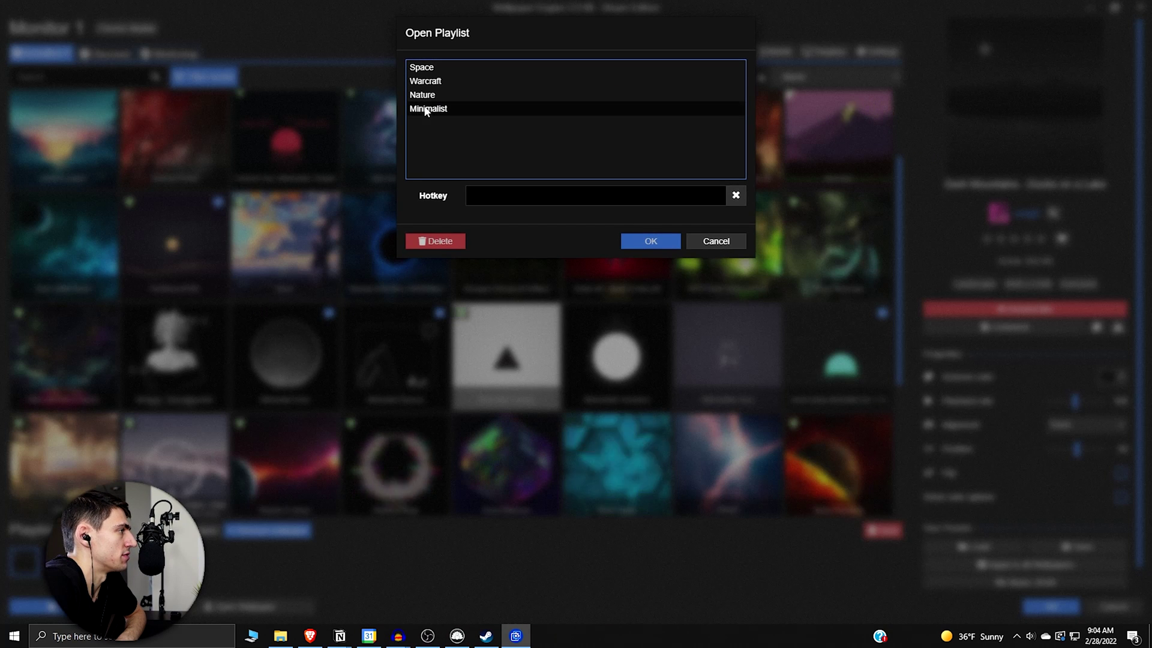
- Load the Space playlist and view its Glowing Dark Blue ring wallpaper on the desktop
click(423, 68)
click(654, 240)
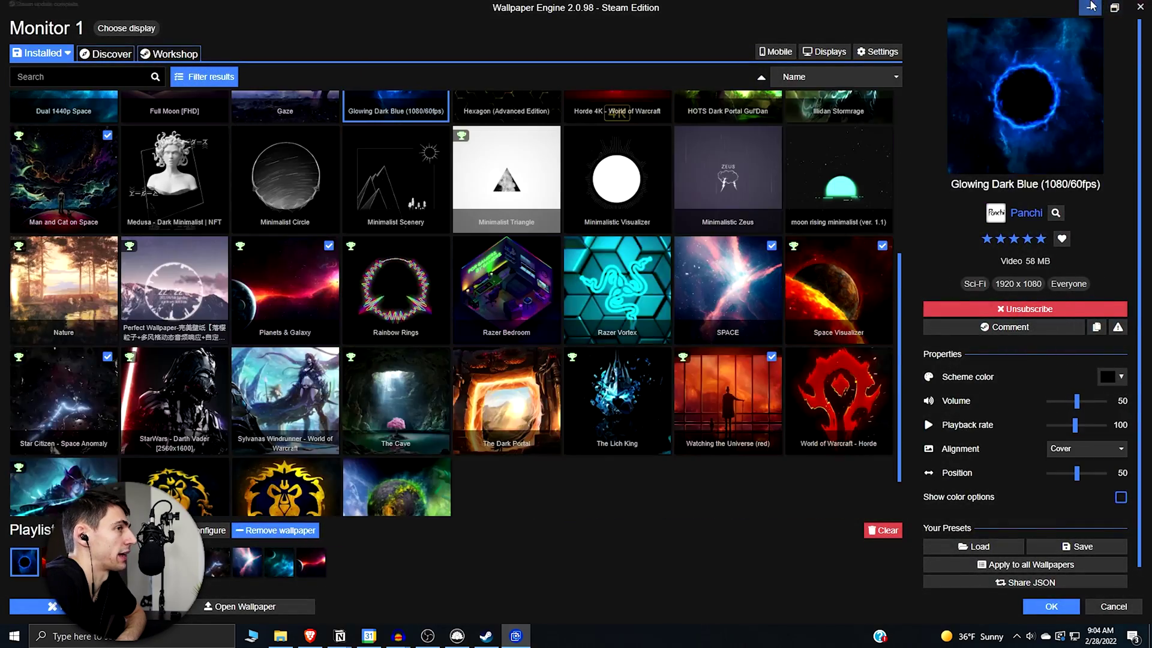
click(1089, 8)
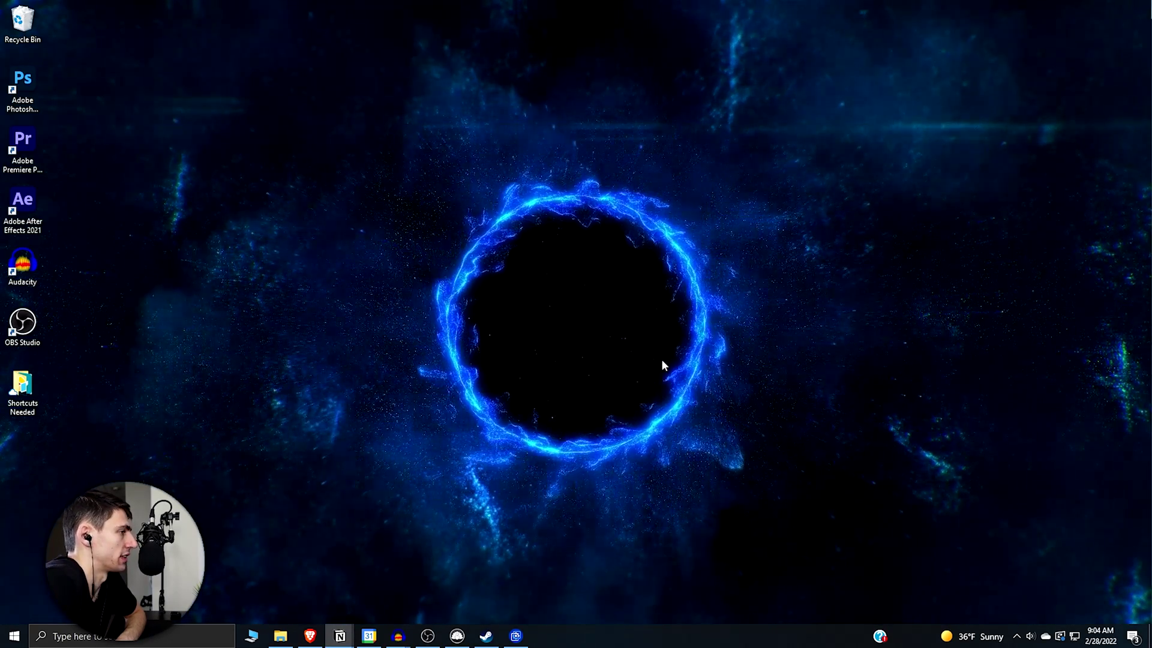
- Load the Minimalist playlist and show the Dark Mountains – Ducks on a Lake wallpaper
click(515, 636)
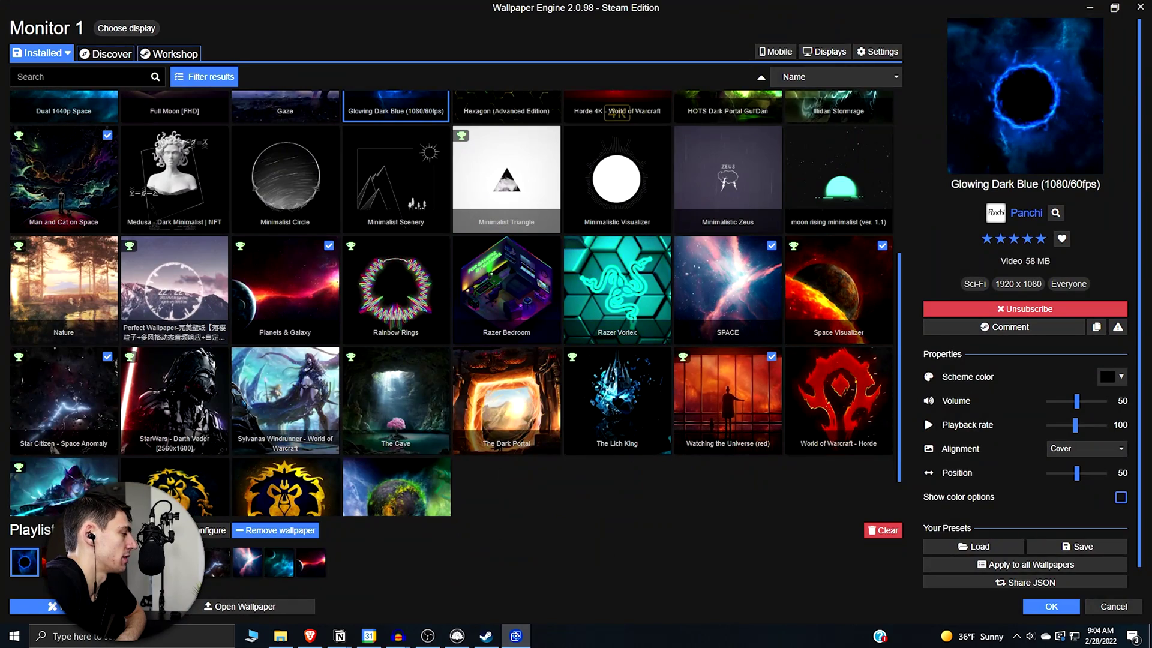
click(100, 530)
double_click(430, 108)
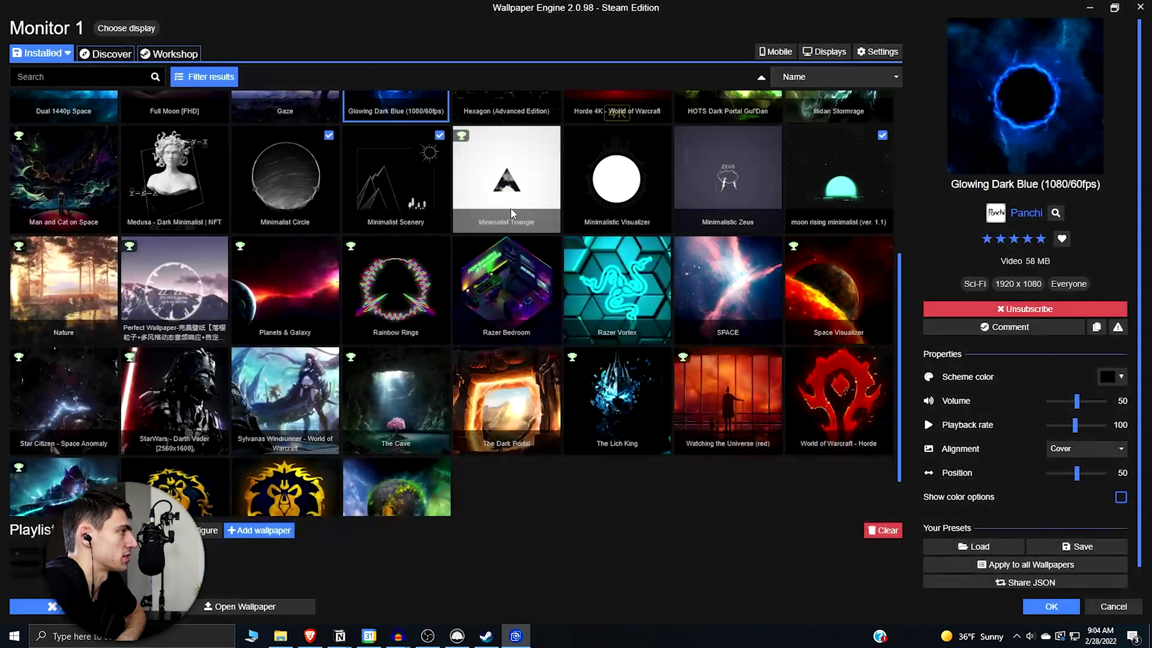
click(19, 569)
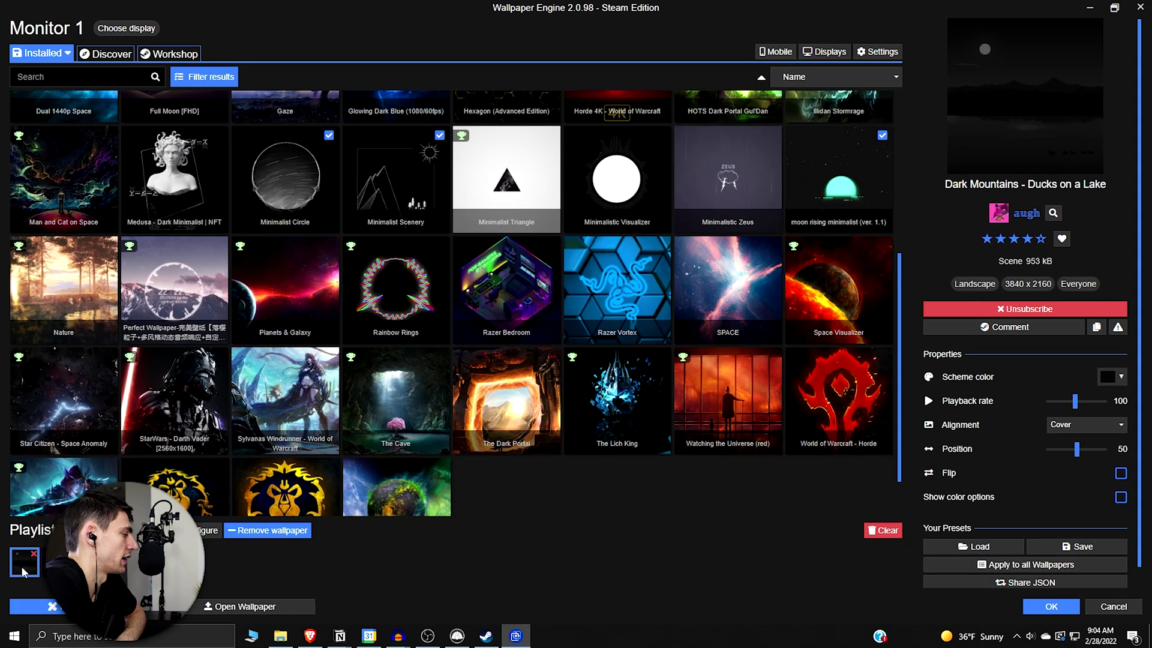
click(1094, 6)
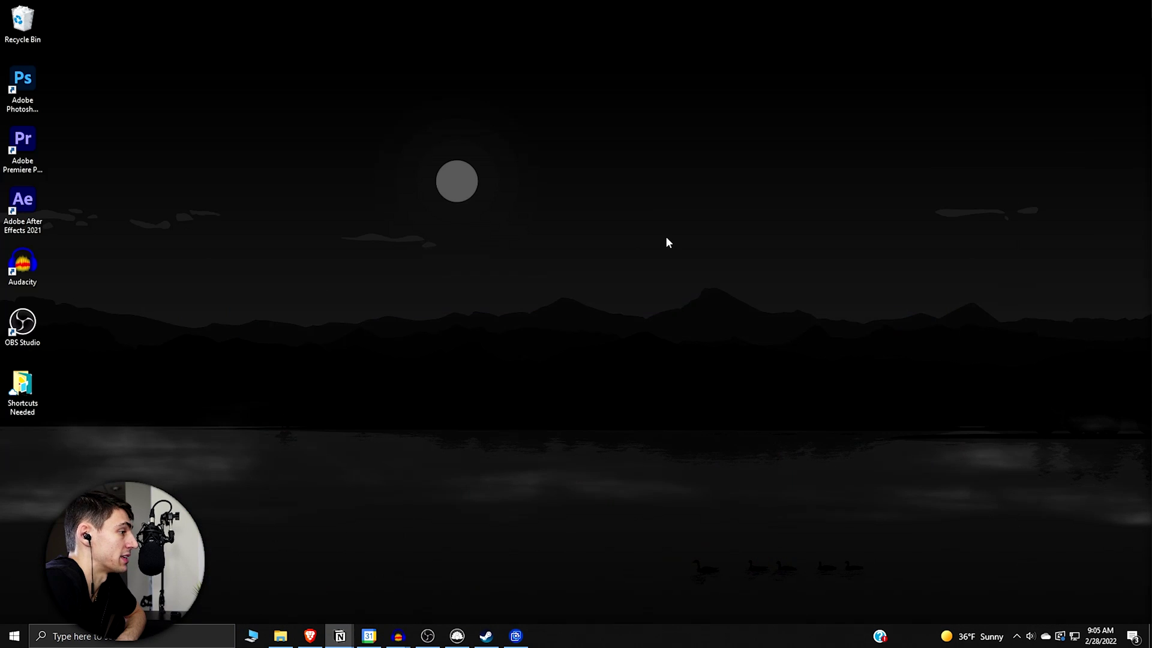